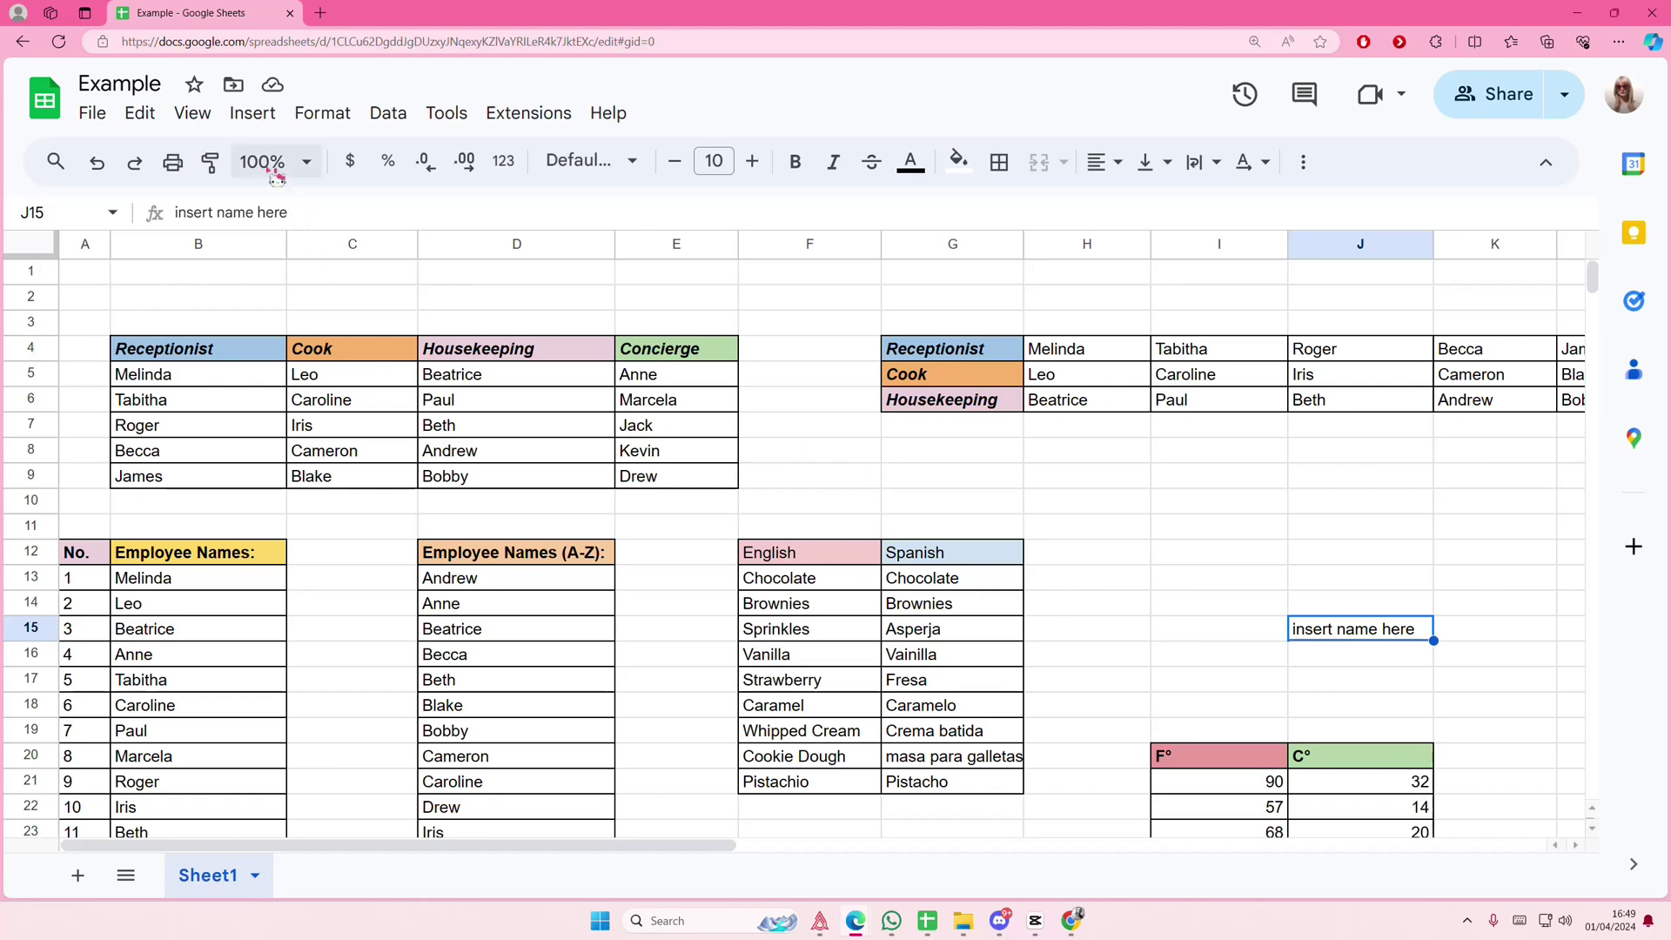
Open the Insert menu to add a new drawing to the sheet.
left_click(253, 114)
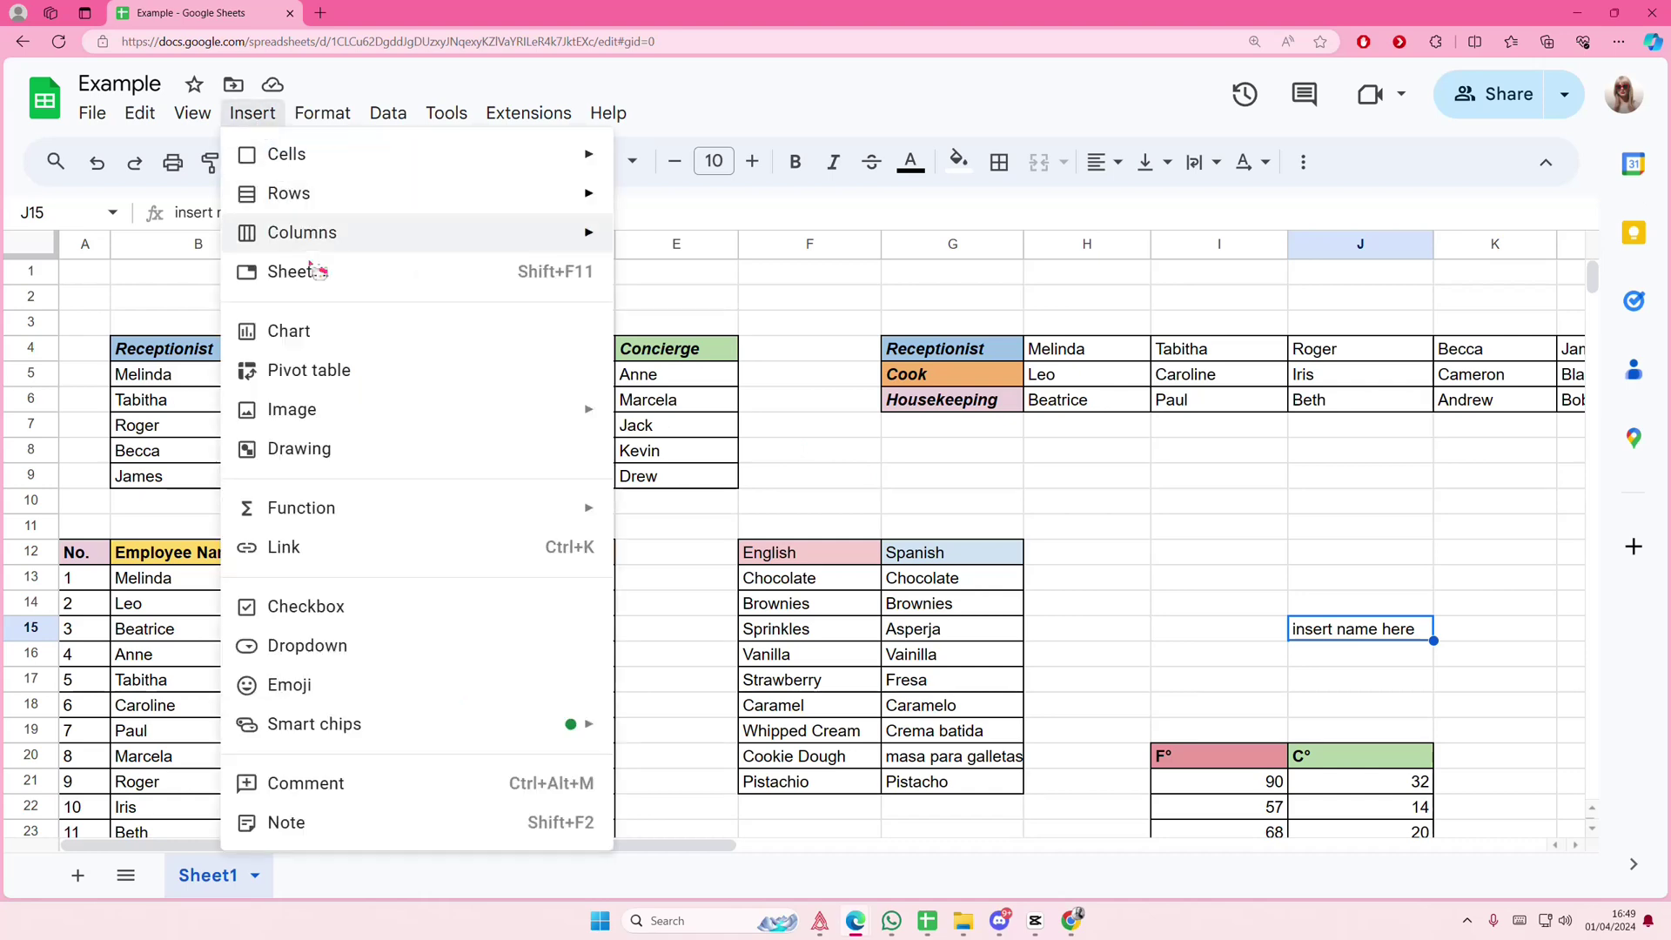
Start a blank drawing with the Scribble line tool.
left_click(351, 460)
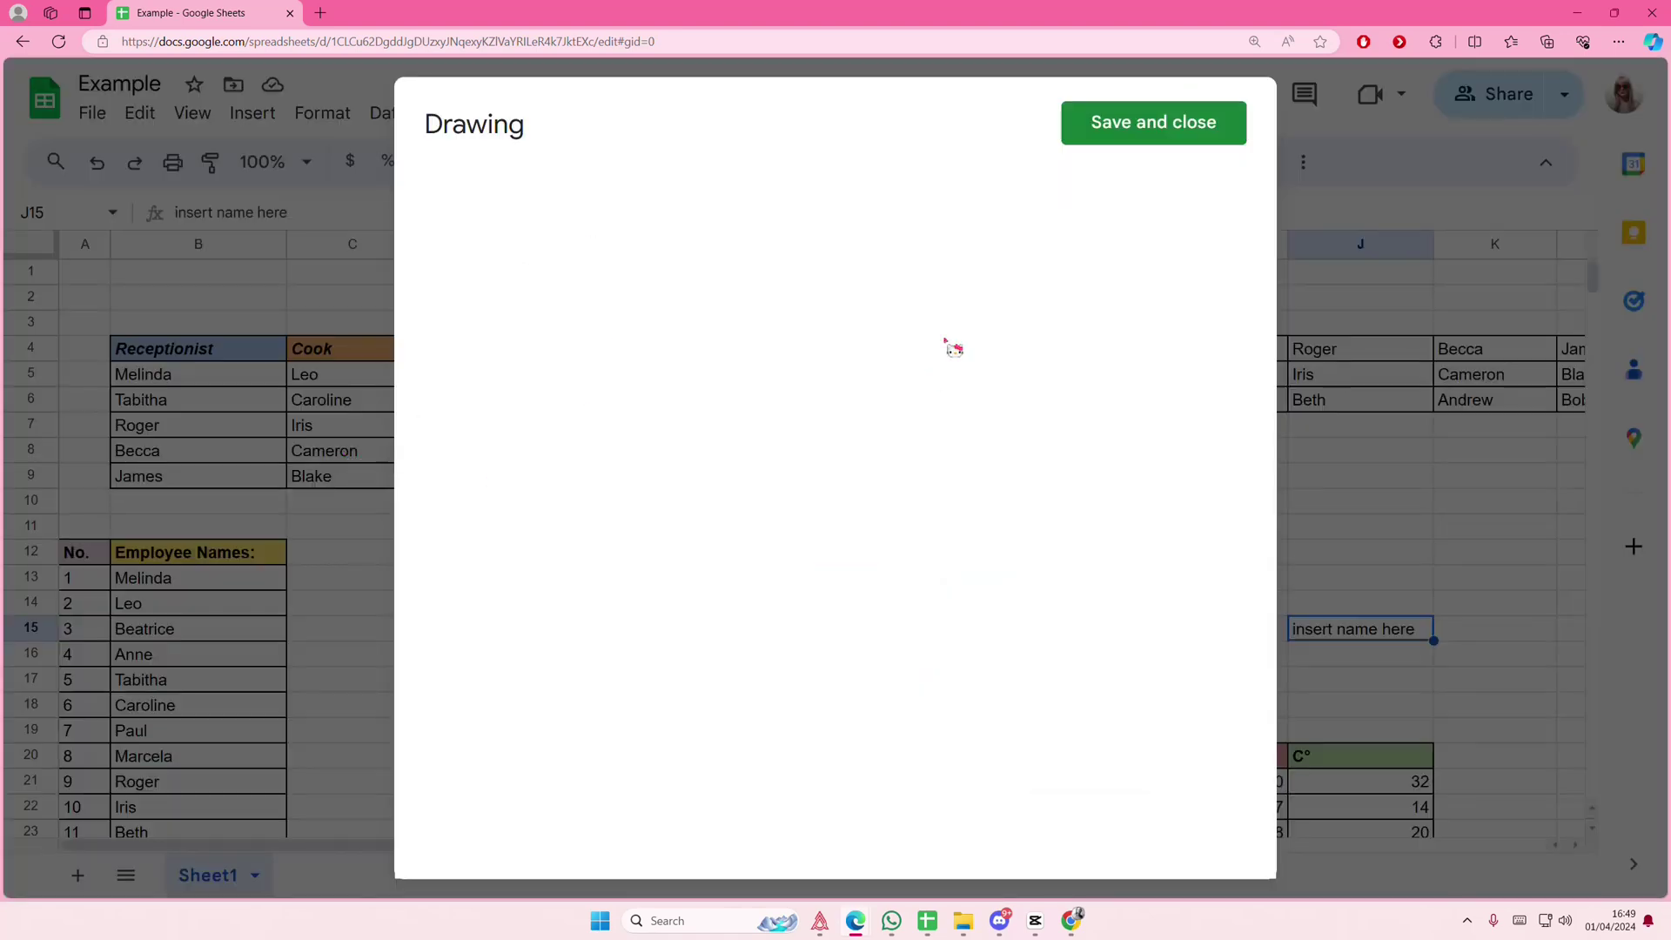
left_click(801, 206)
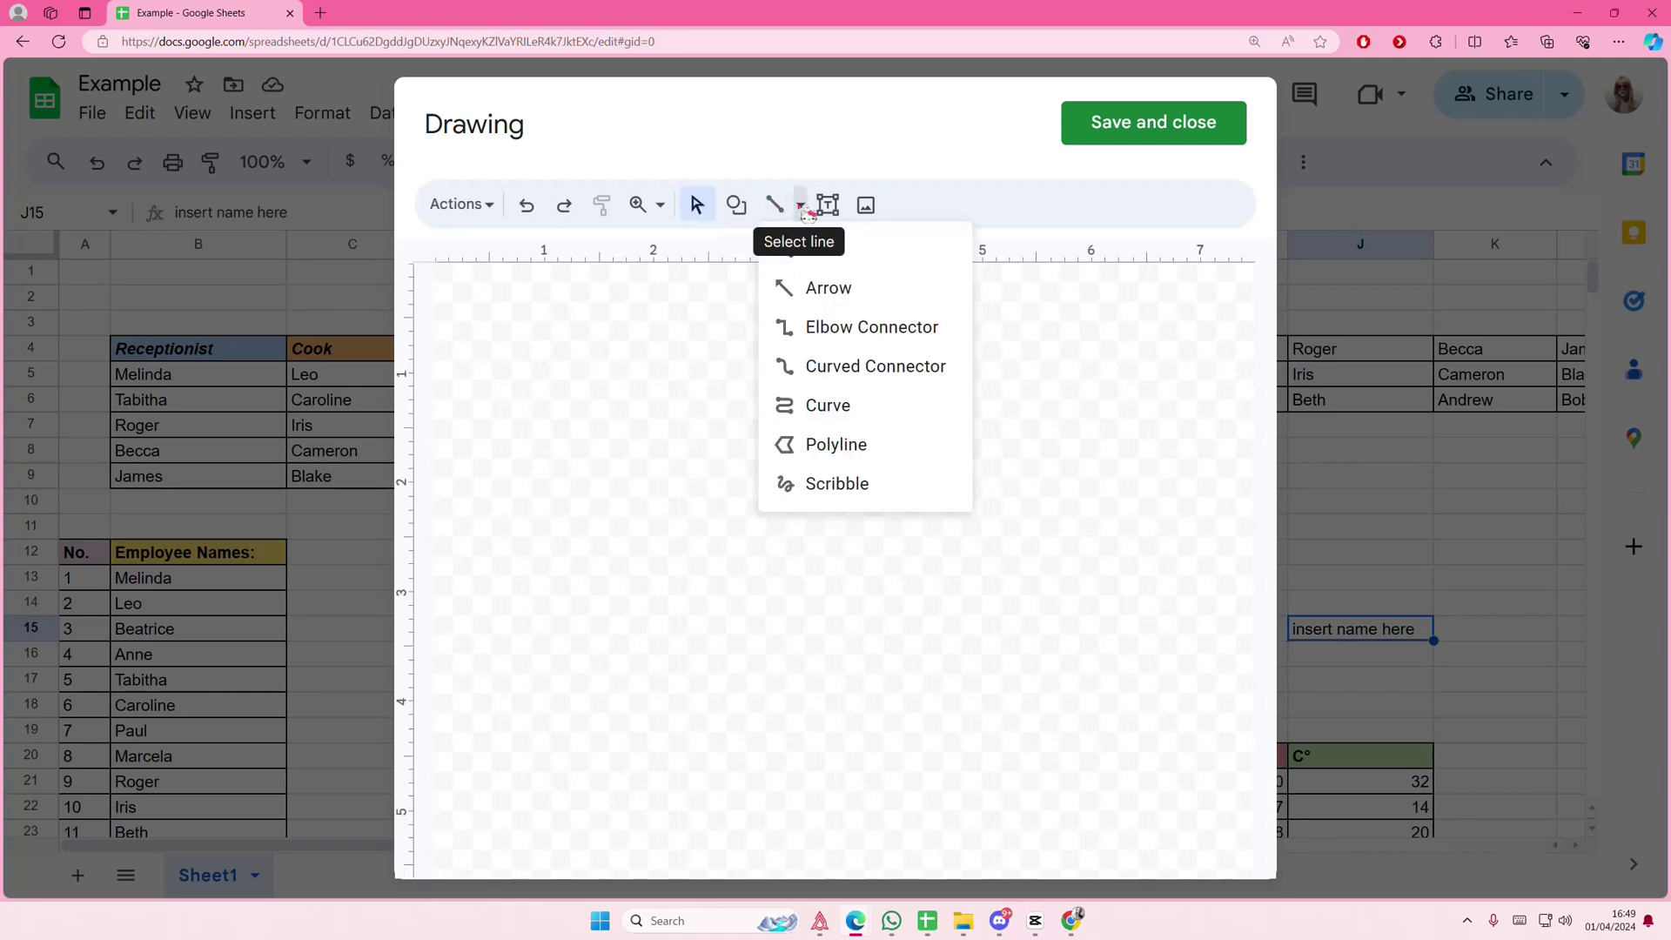
left_click(837, 484)
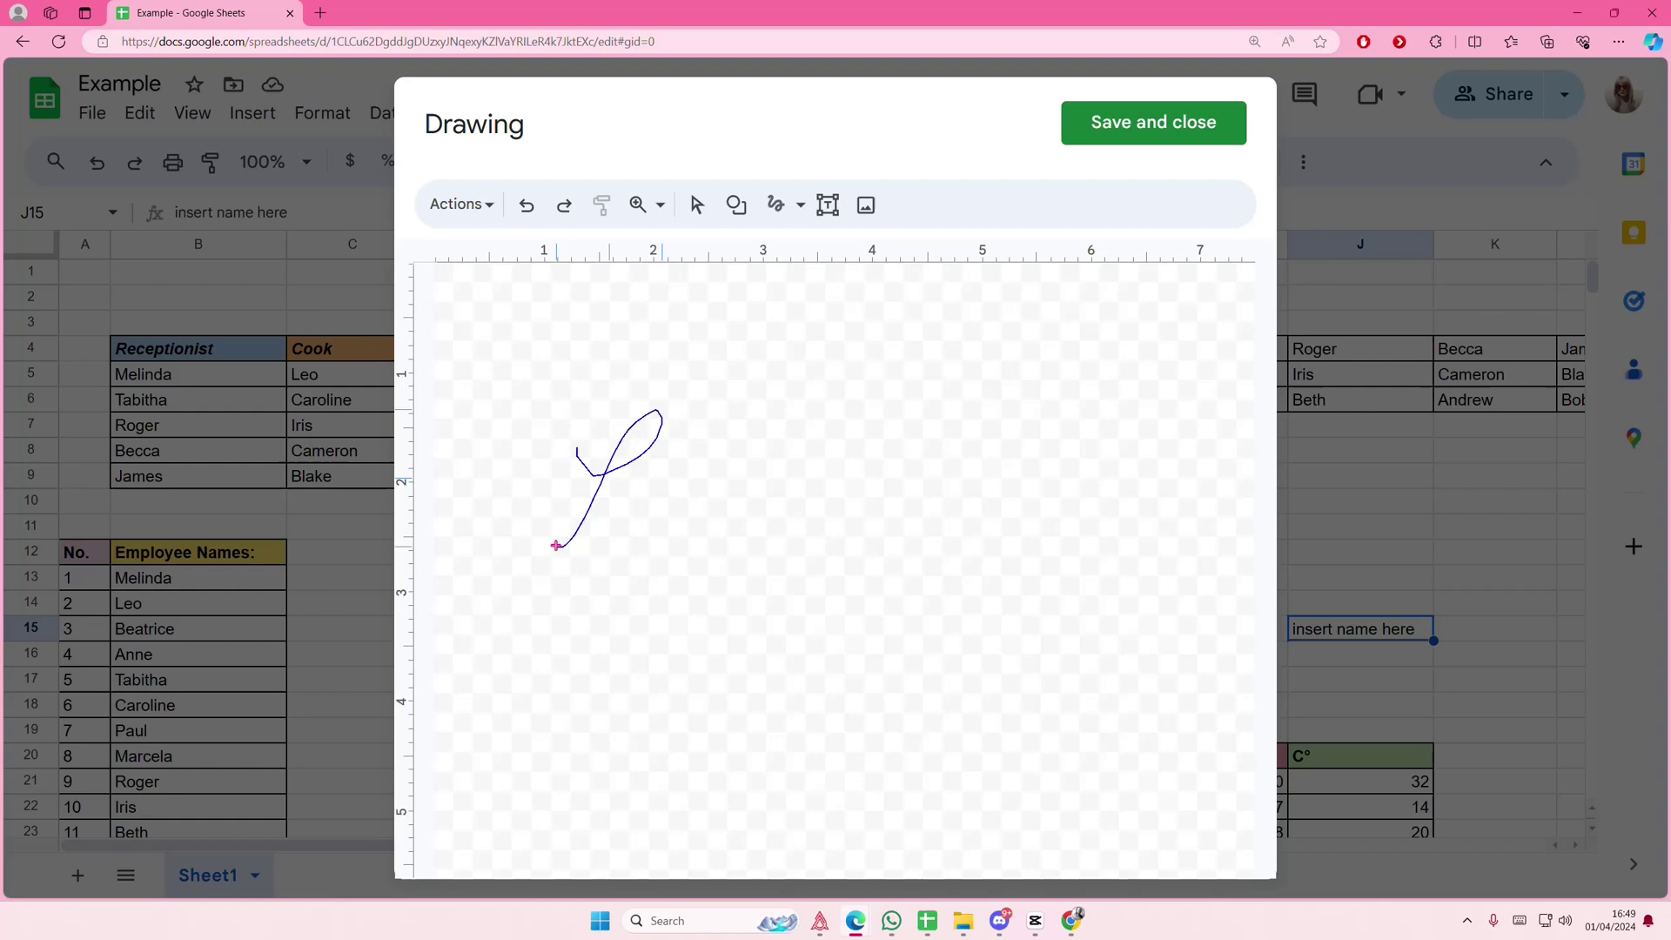
Write 'hello' freehand in one cursive stroke, deleting two failed attempts.
left_click_drag(556, 548, 562, 548)
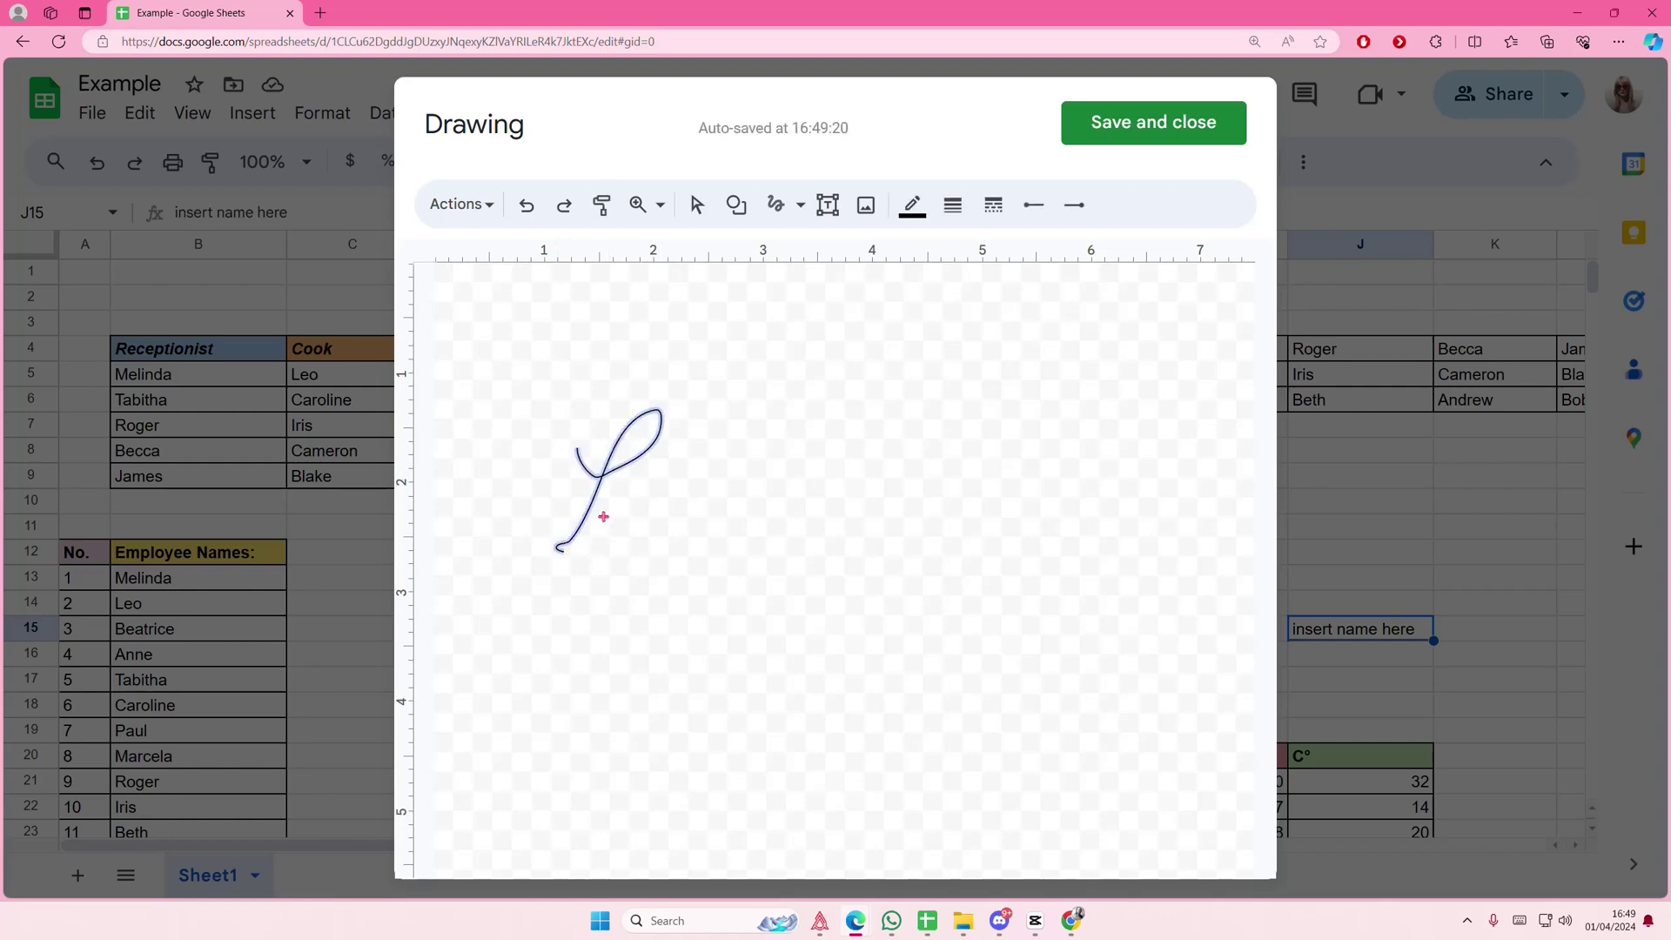
key("Delete")
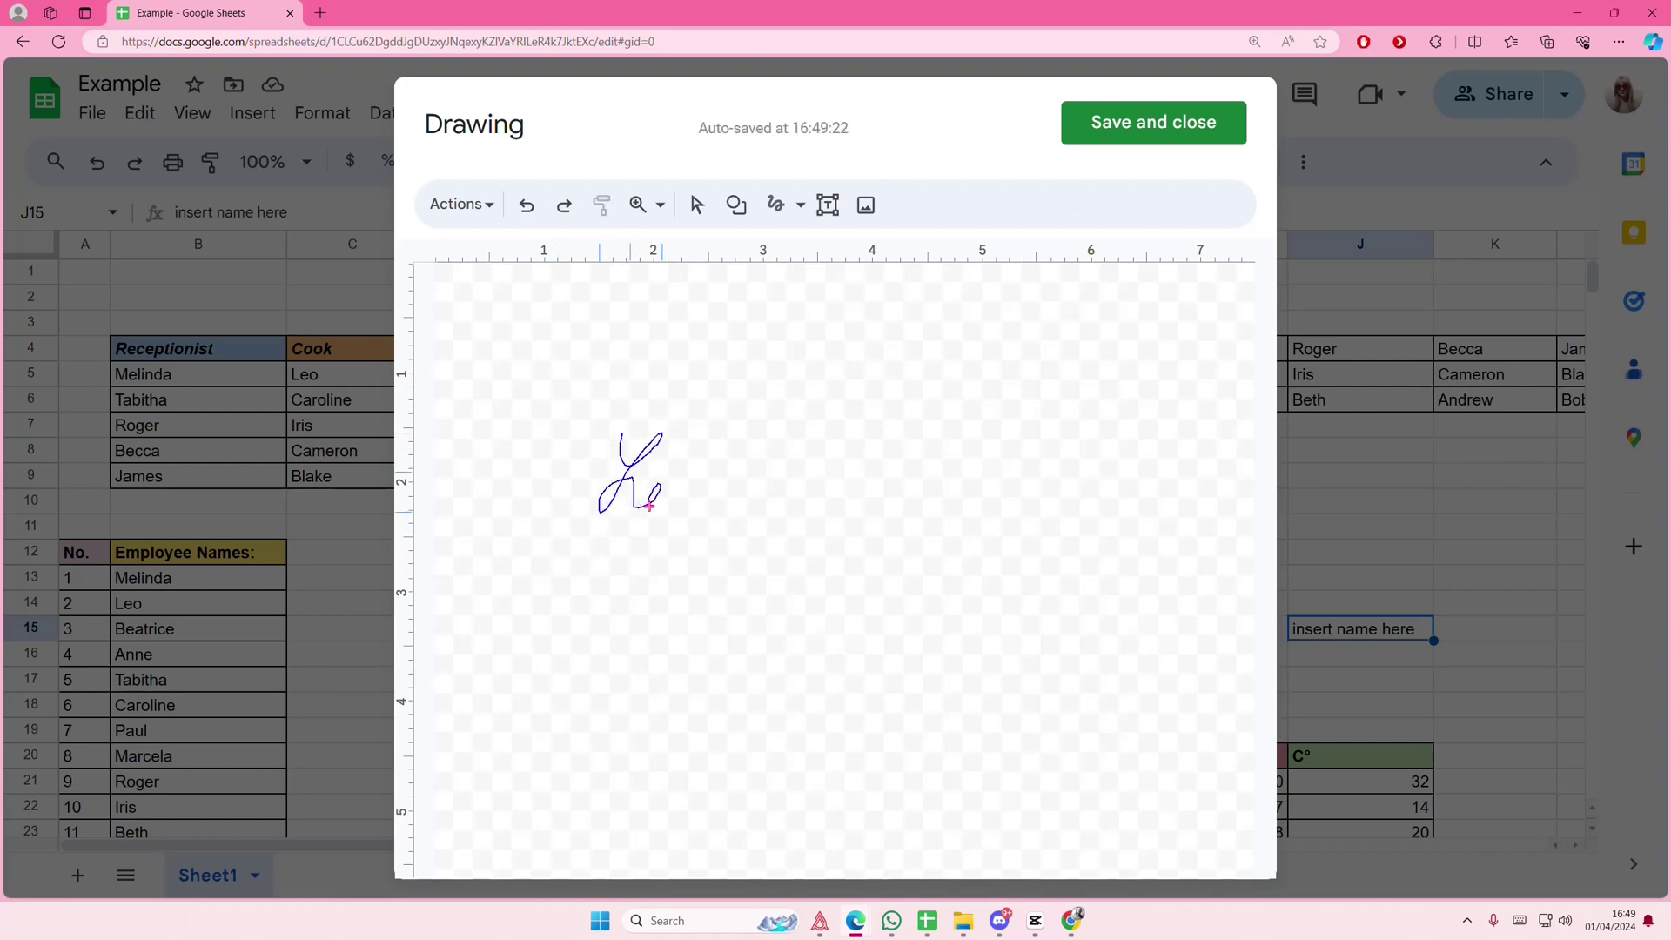
left_click_drag(716, 488, 820, 506)
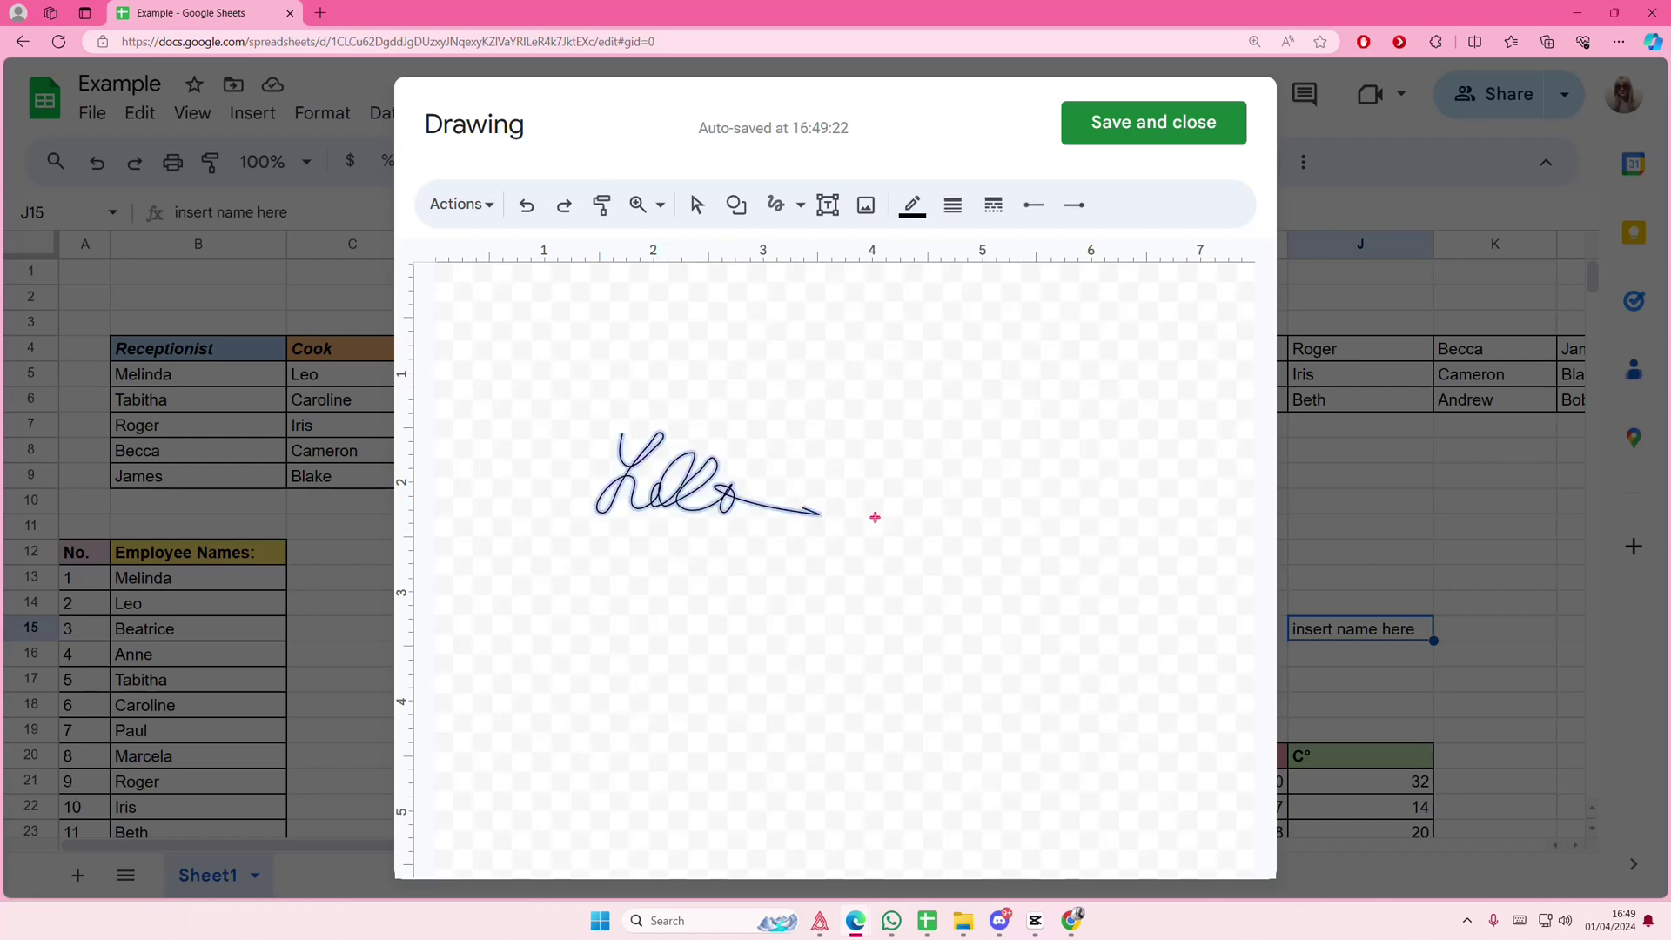
key("Delete")
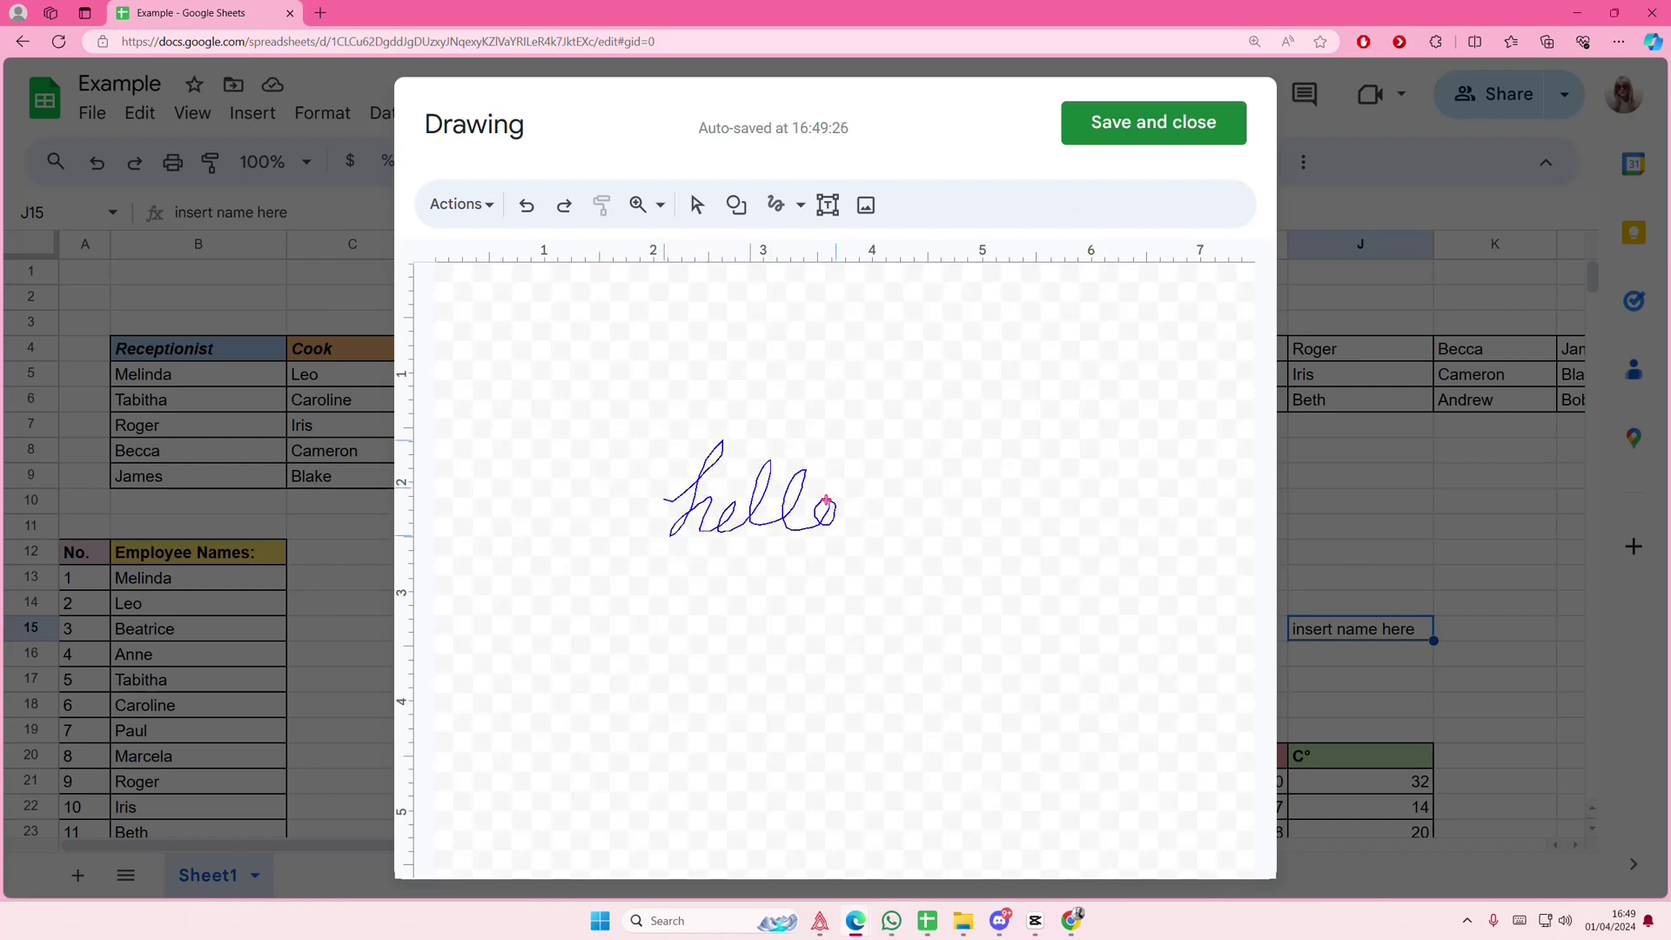
left_click_drag(826, 500, 881, 497)
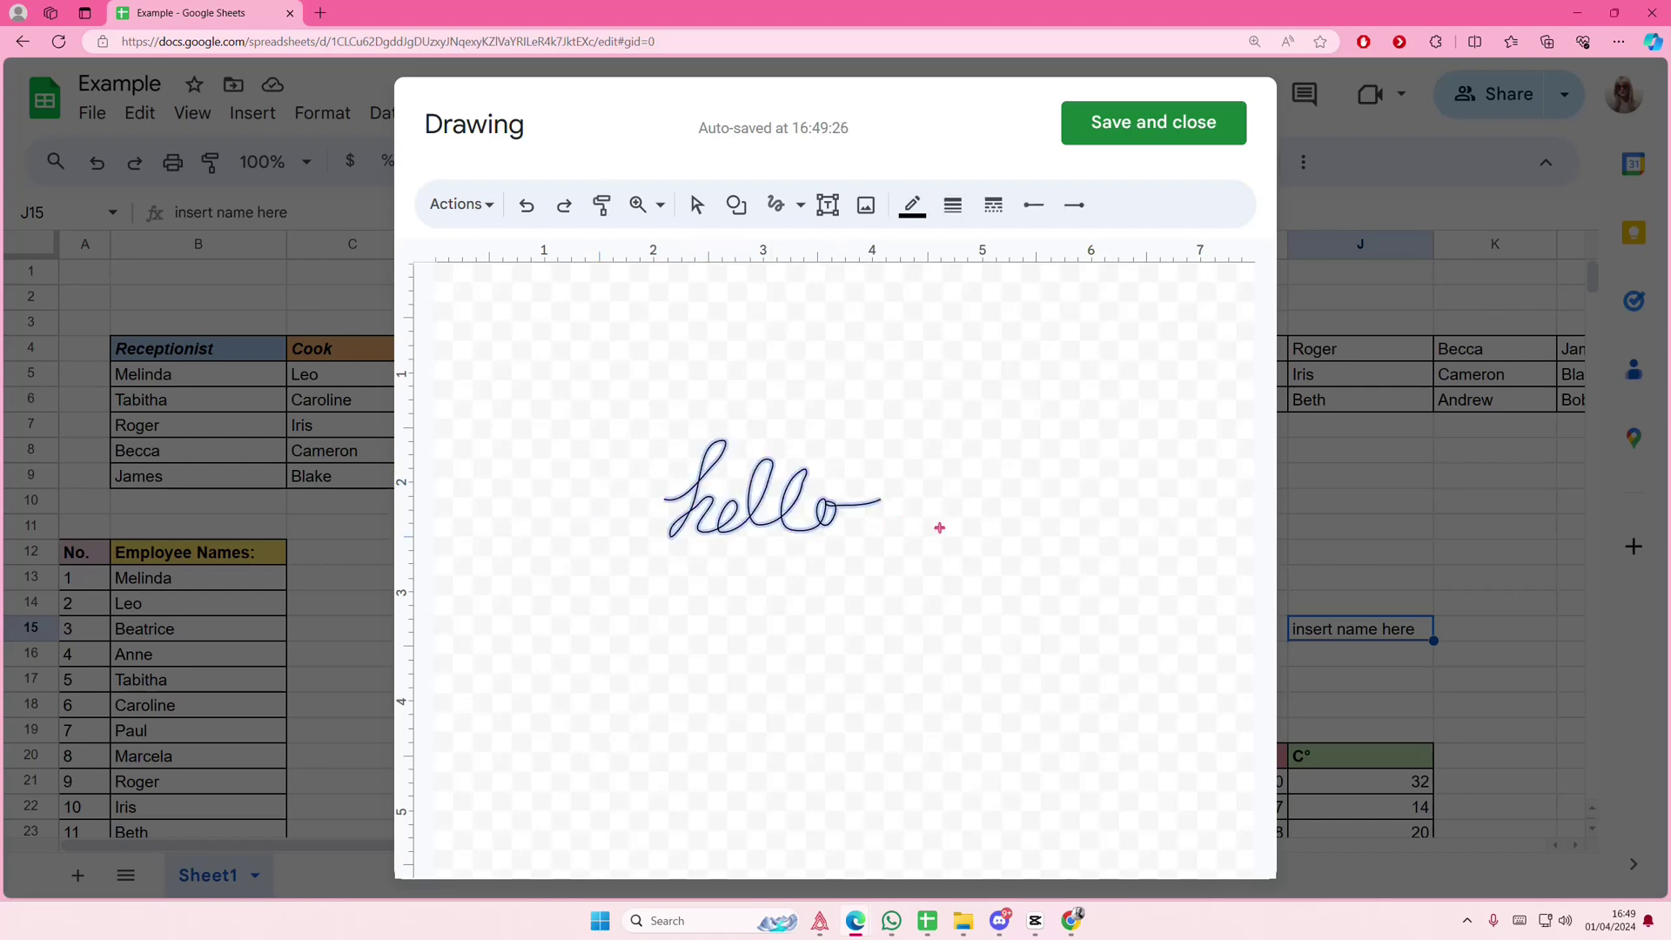
Try 2px and 3px line weights, settling on 1px for the hello stroke.
left_click(953, 207)
left_click(986, 287)
left_click(963, 216)
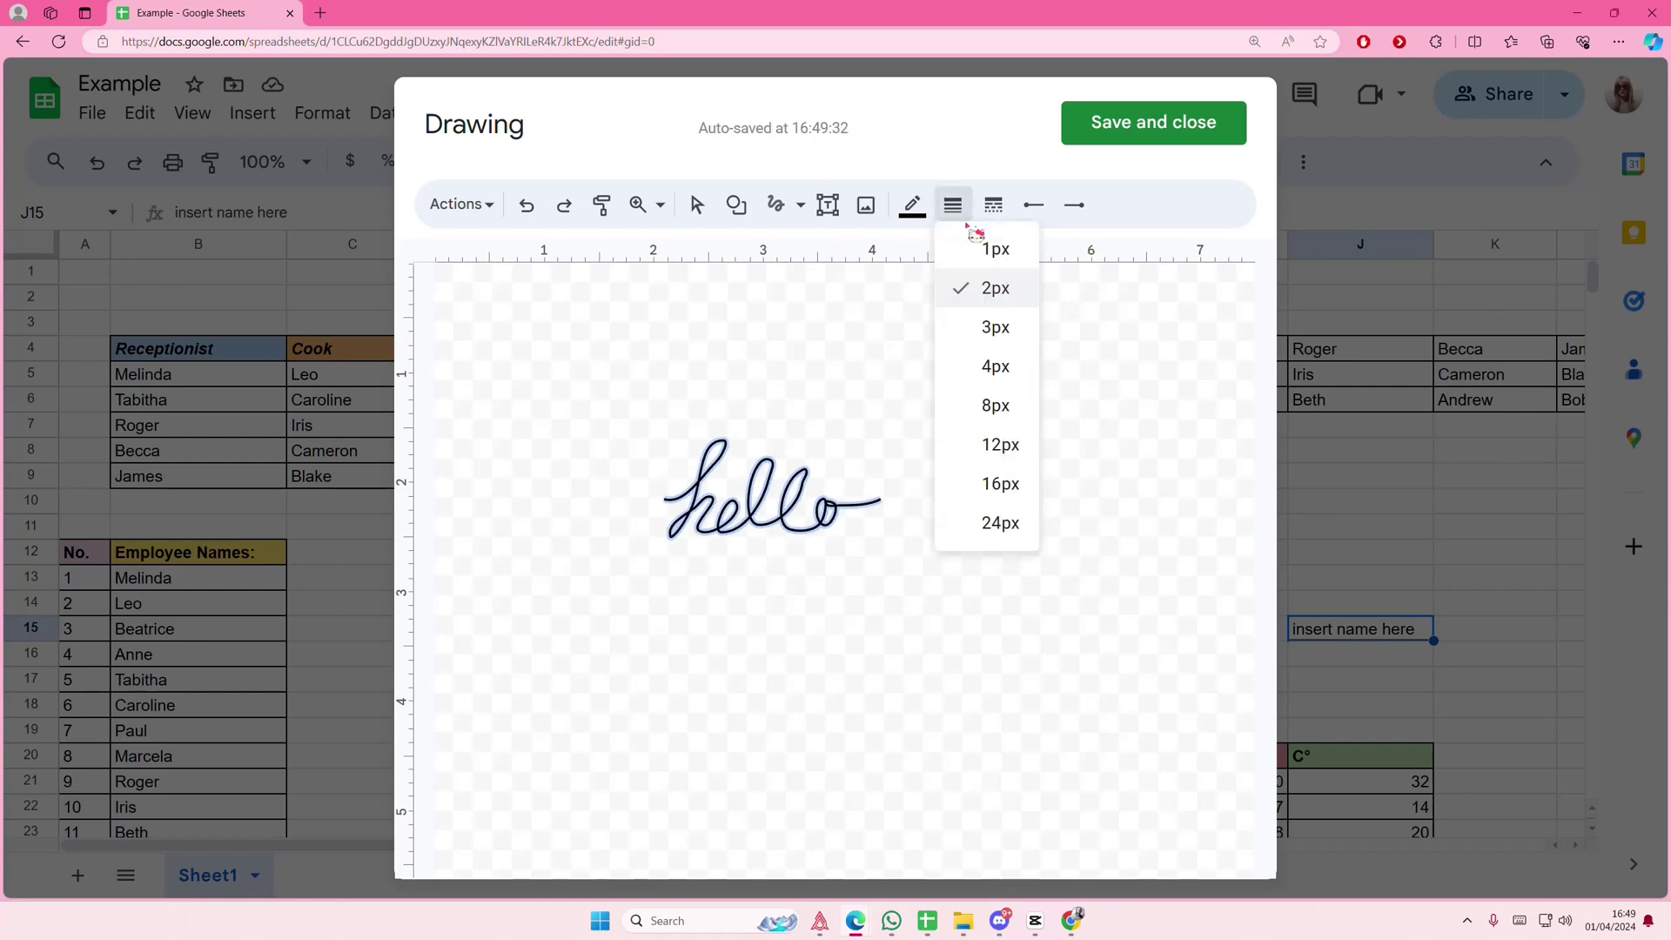
left_click(998, 325)
left_click(967, 219)
left_click(989, 288)
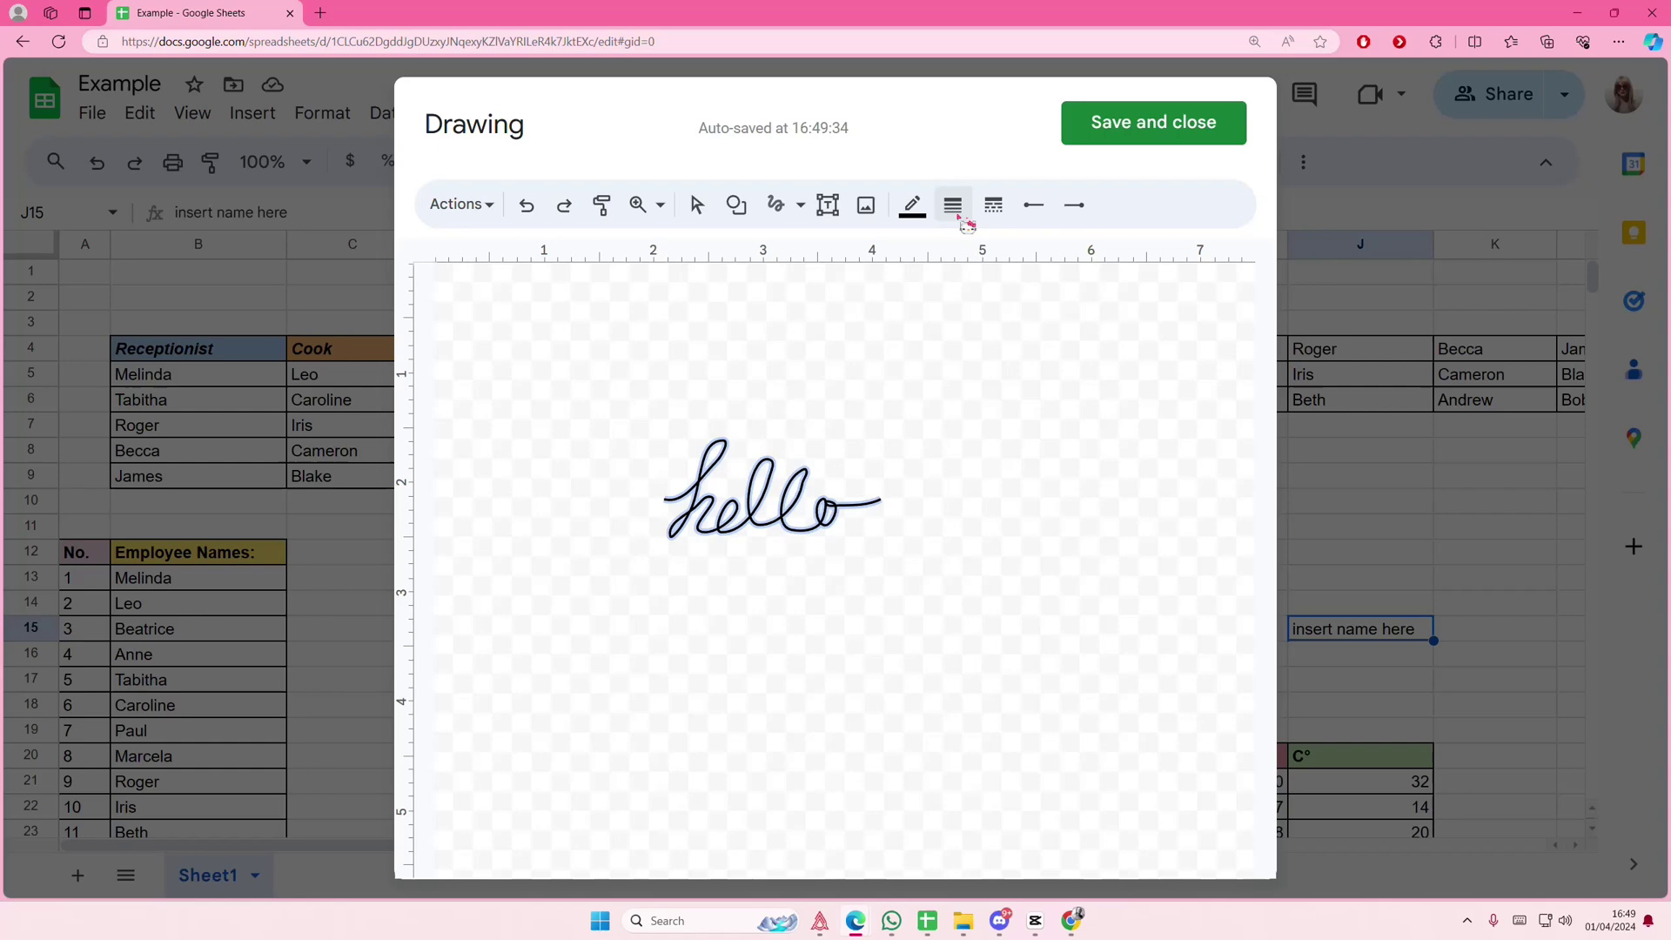
left_click(962, 217)
left_click(980, 258)
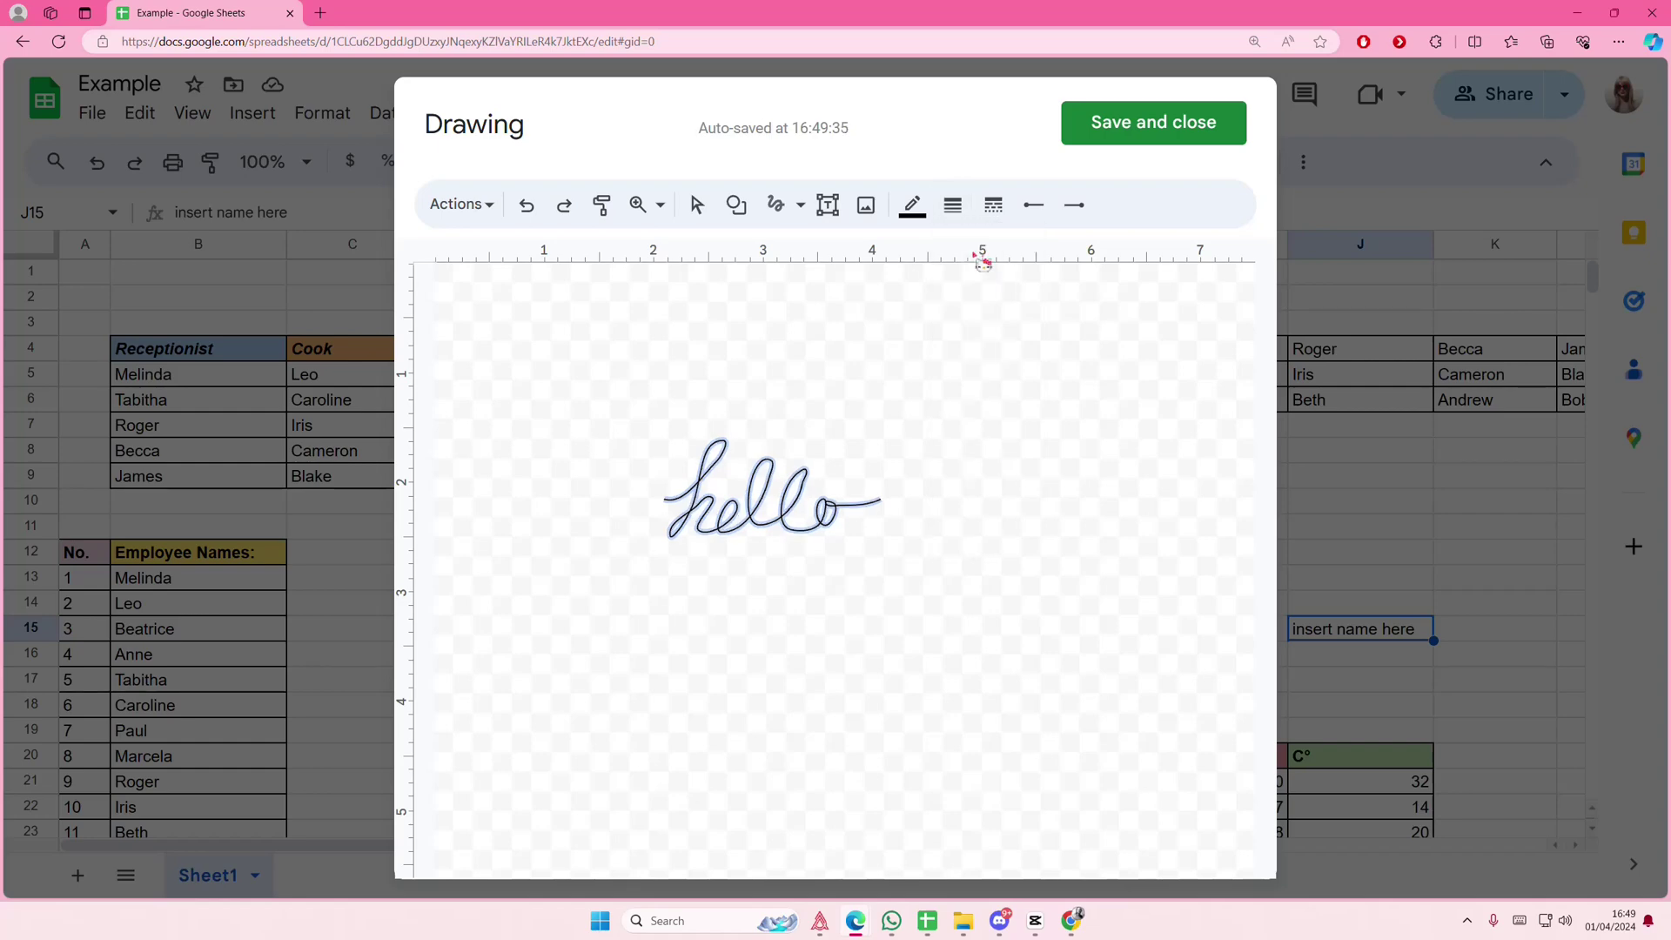
Save the drawing to the sheet, then move and shrink it above cell J15.
left_click(1153, 121)
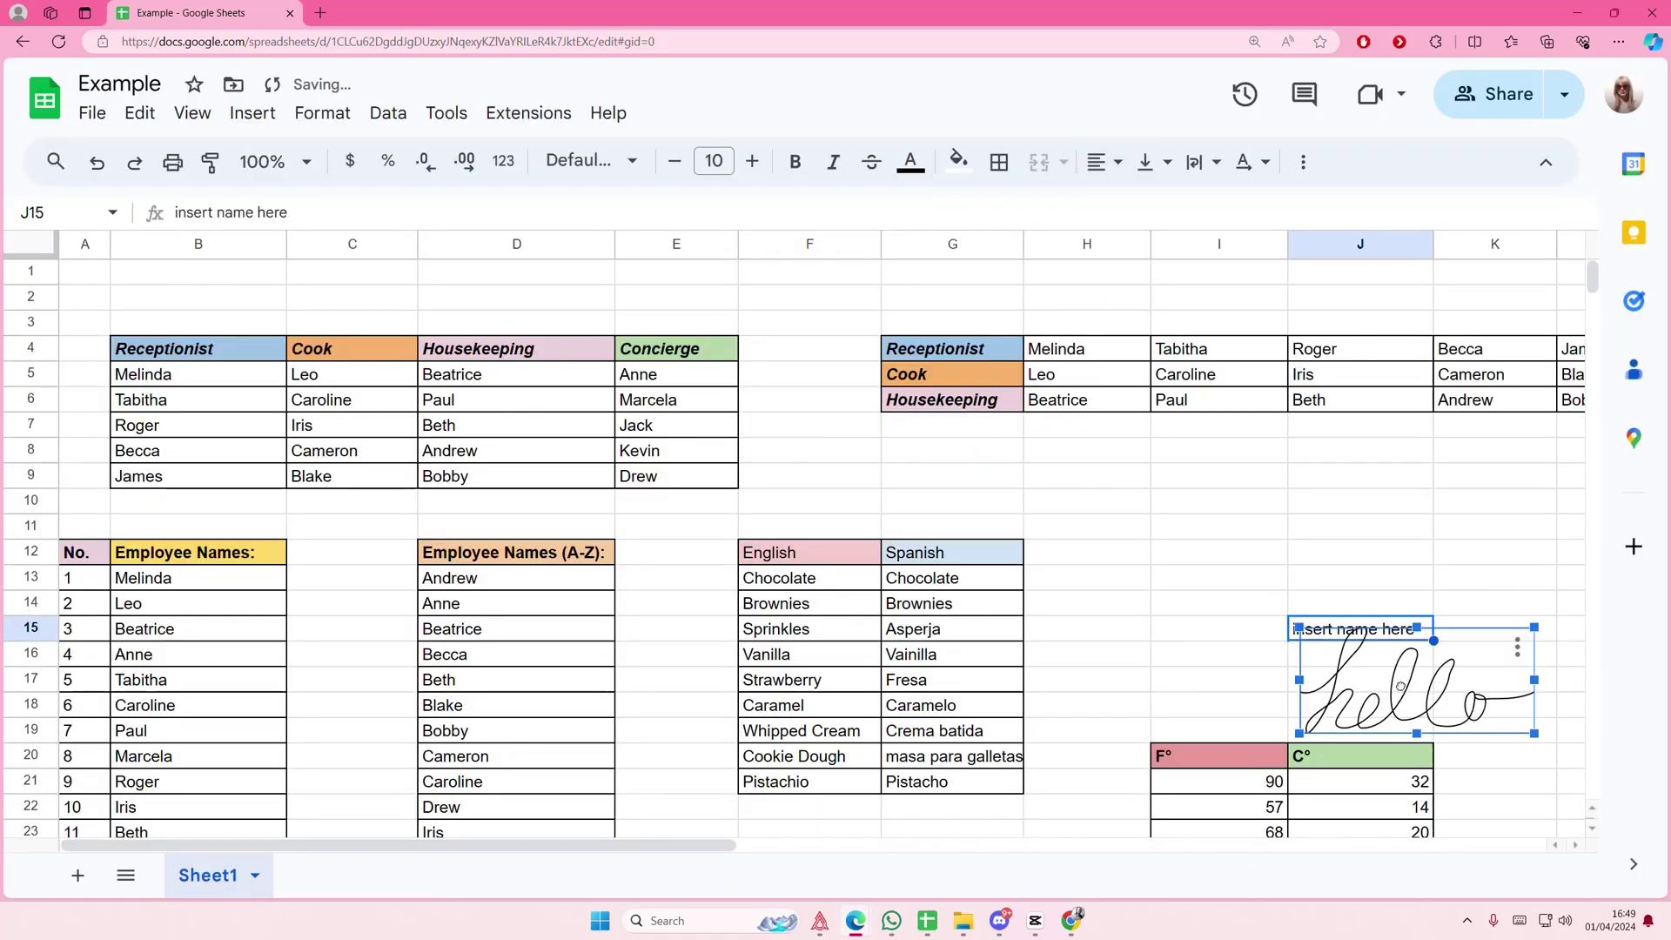
left_click_drag(1414, 694, 1407, 584)
left_click_drag(1524, 636, 1361, 605)
left_click(1468, 603)
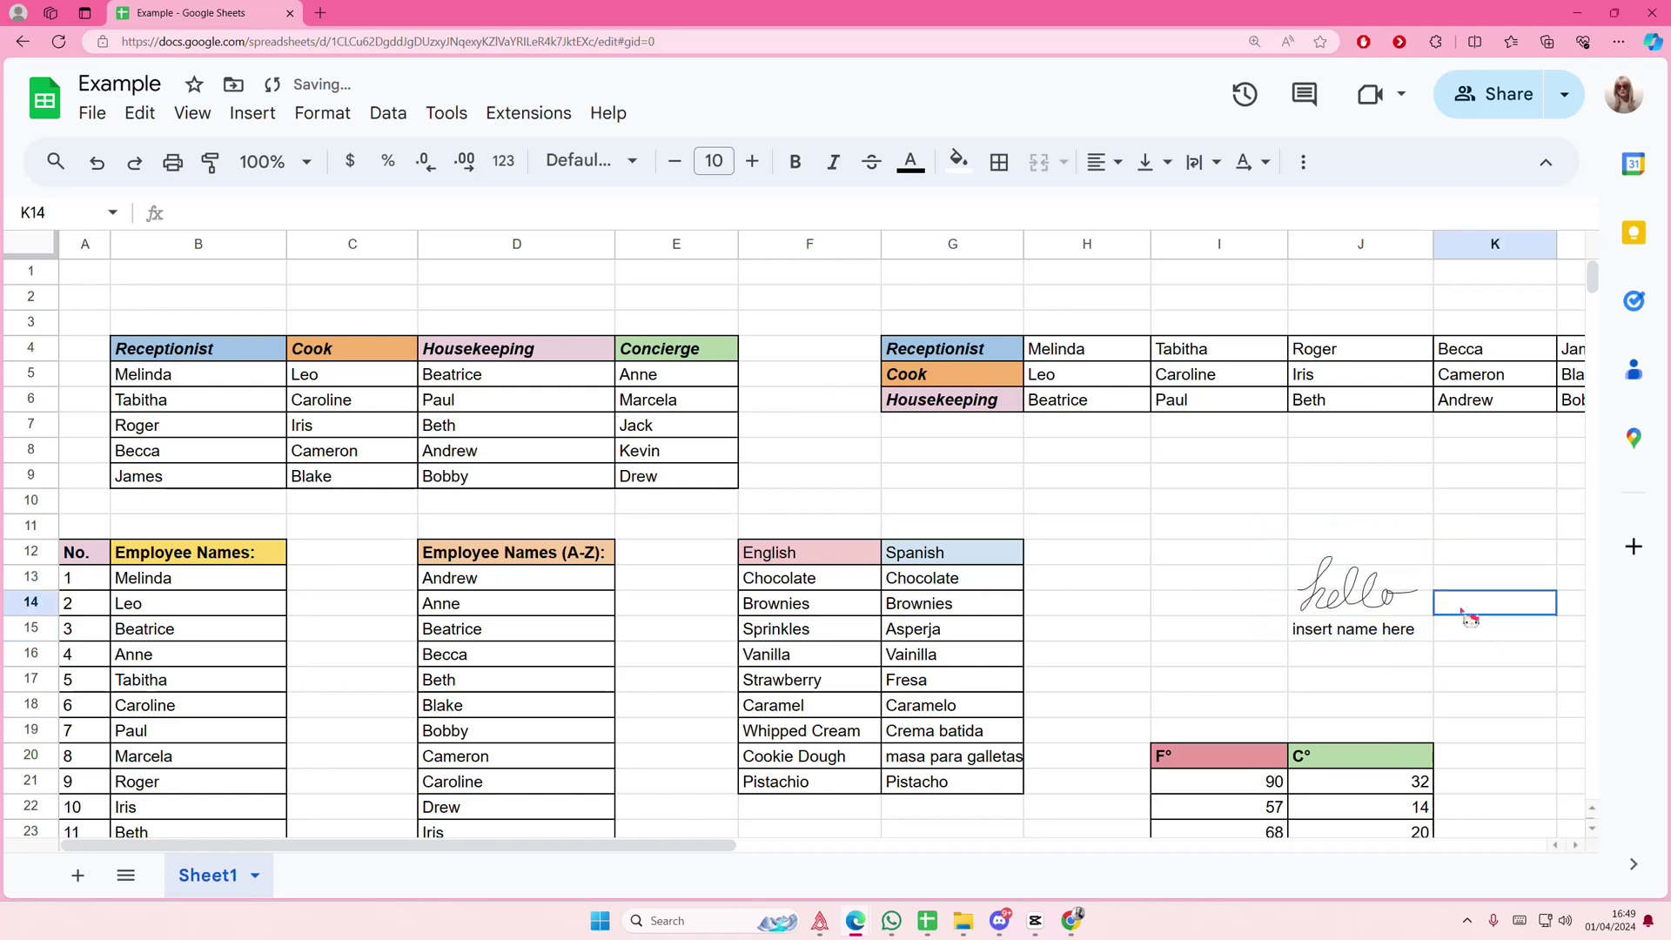
Reopen the drawing and add a straight underline beneath 'hello'.
double_click(1411, 596)
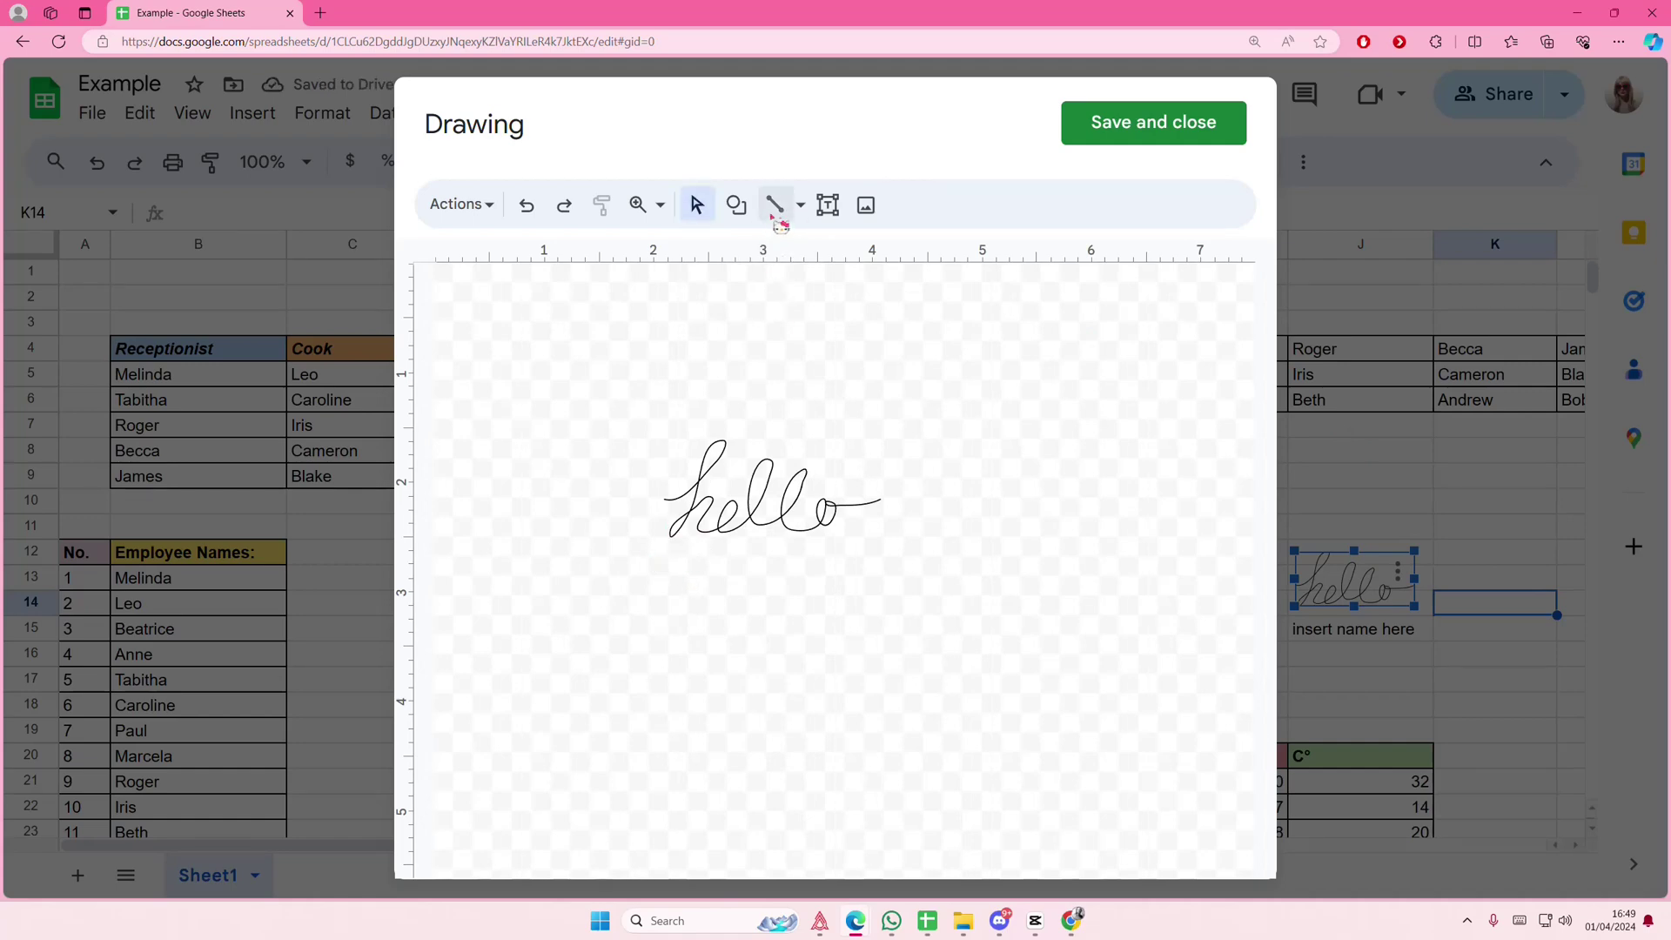
left_click(774, 205)
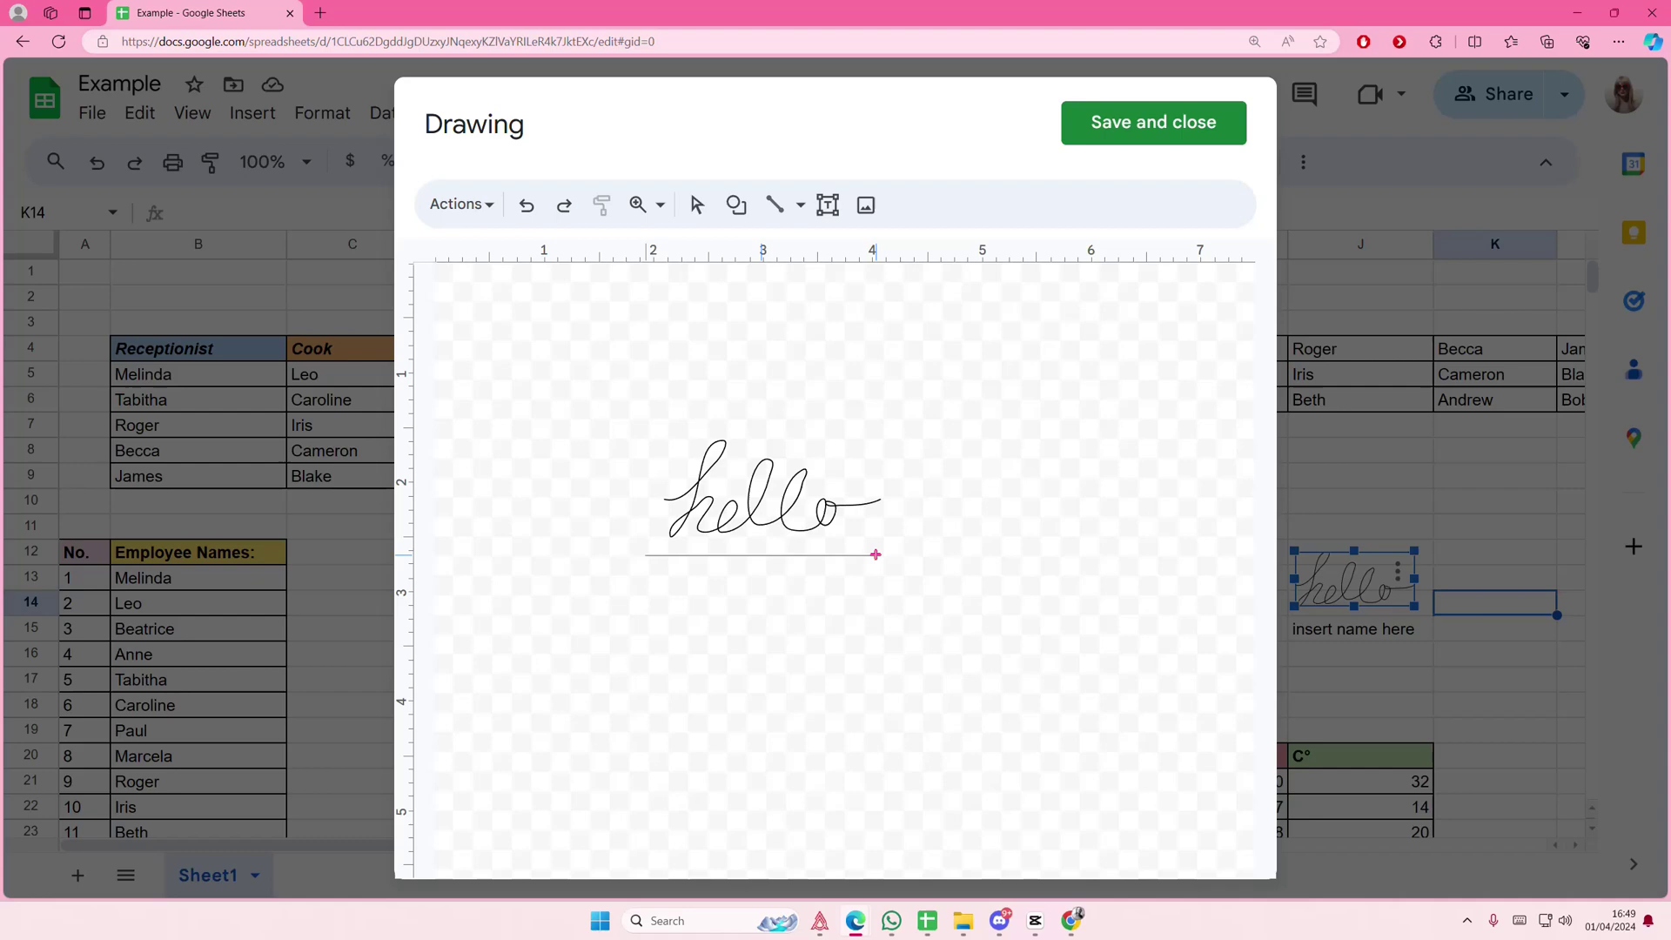
left_click_drag(875, 554, 876, 554)
Save the underlined drawing, shrink it, and zoom in to check its placement.
left_click(1108, 130)
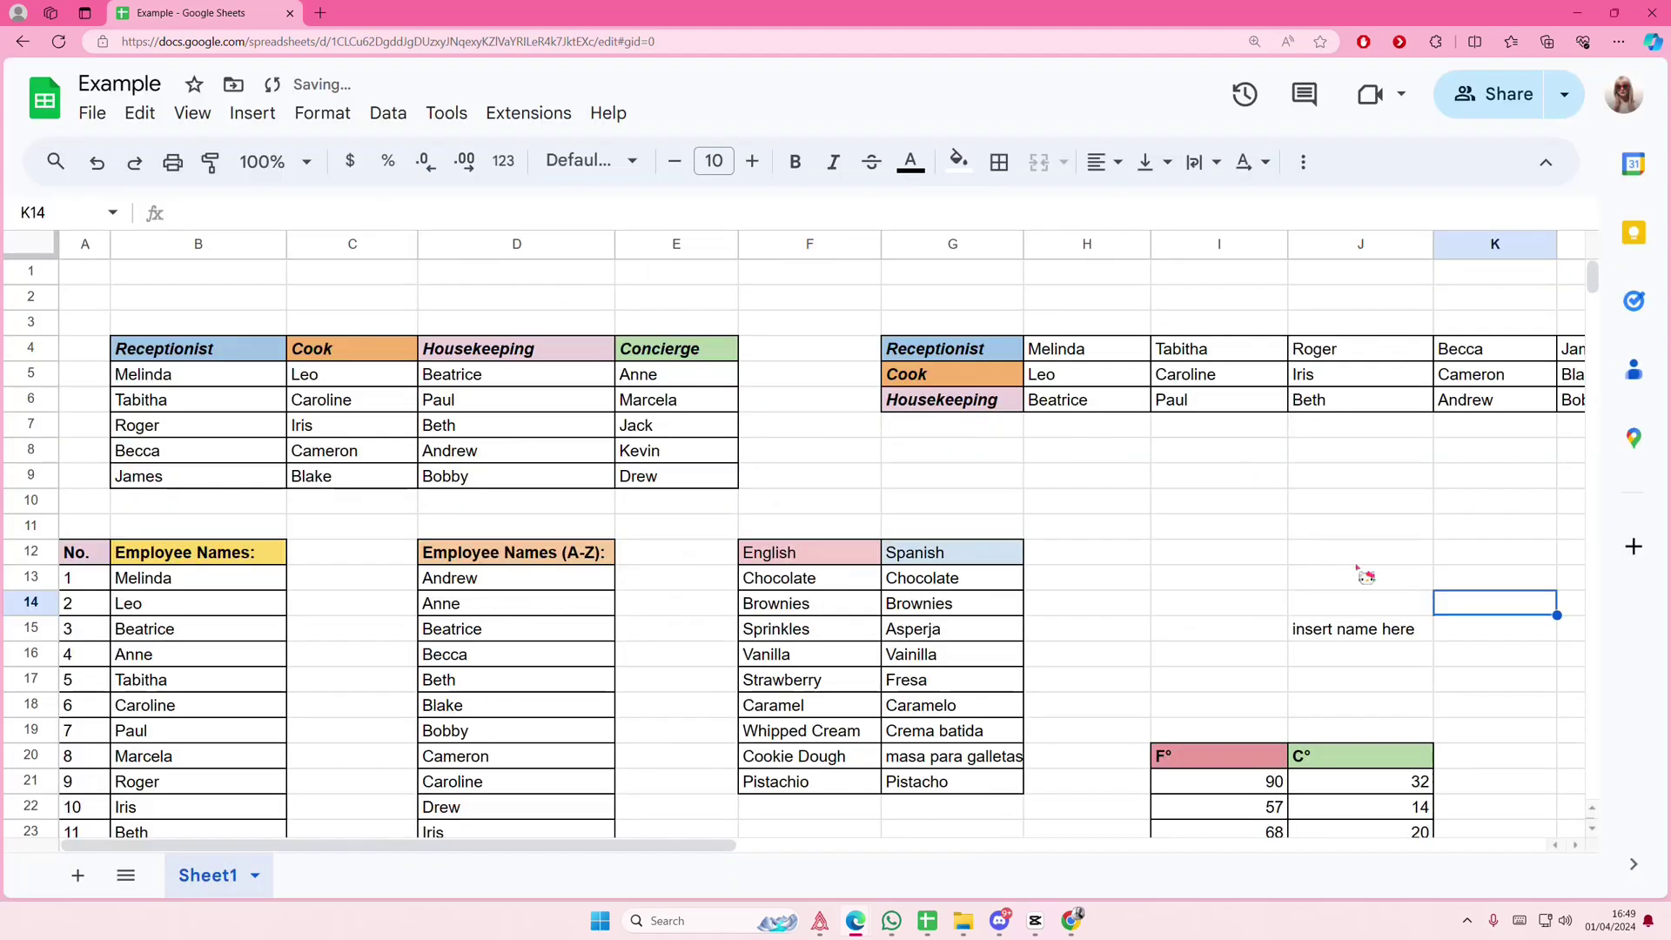
left_click(1392, 608)
mouse_move(1295, 549)
left_mouse_down()
mouse_move(1443, 649)
mouse_move(1318, 591)
left_mouse_up()
left_click(1454, 587)
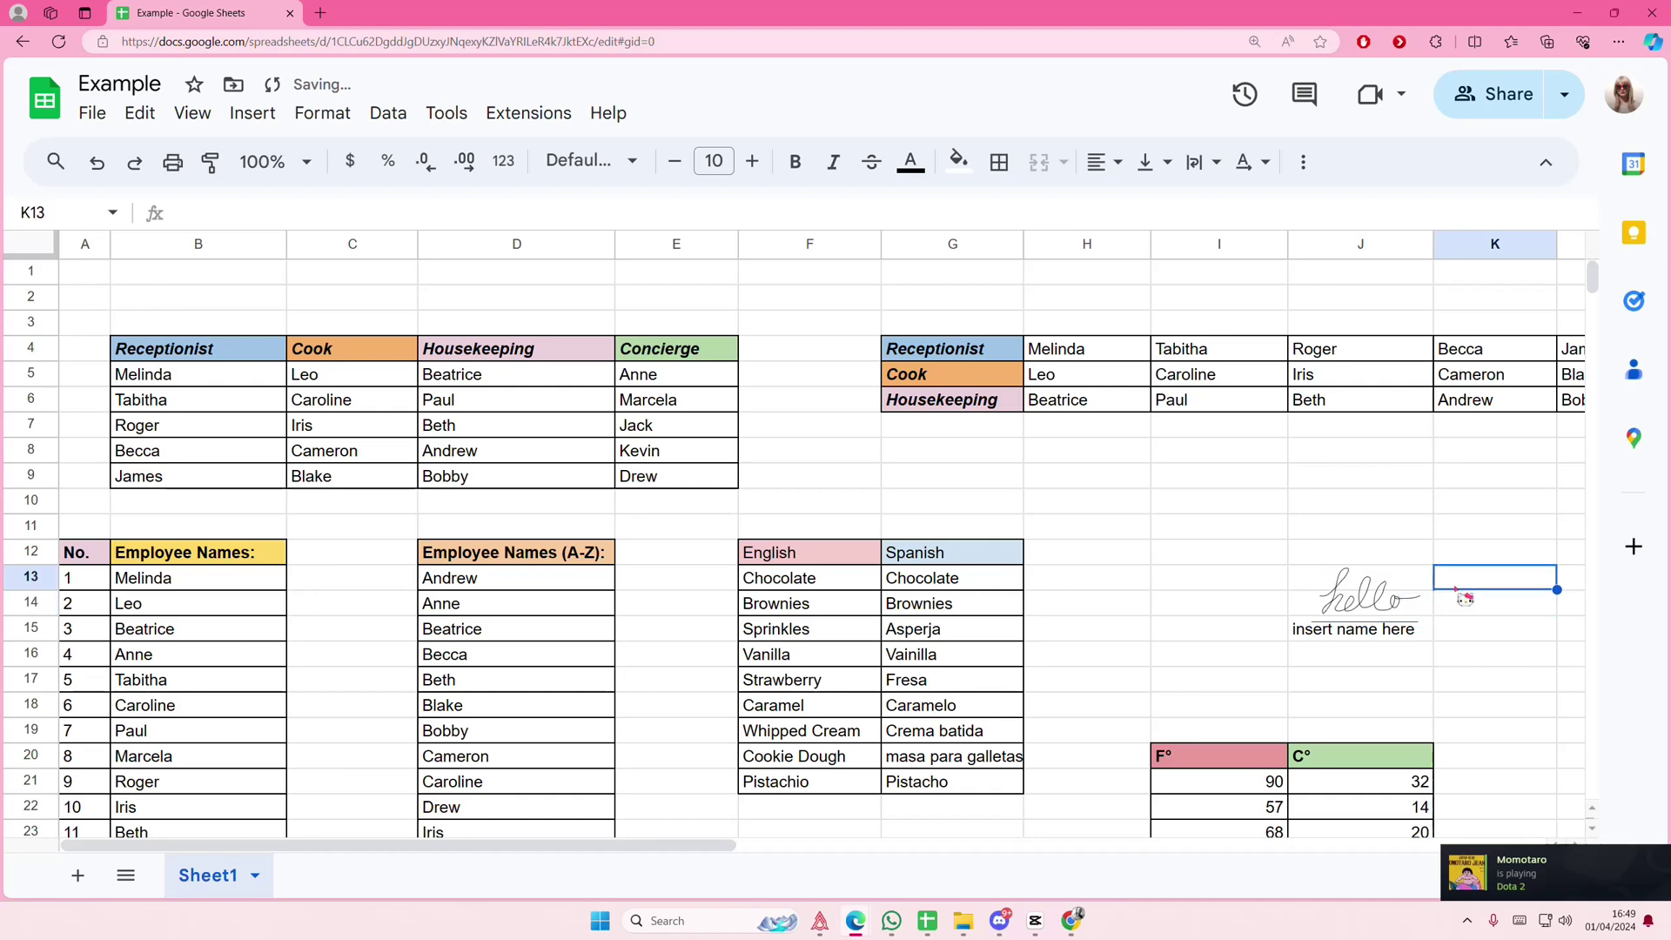
left_click(1381, 603)
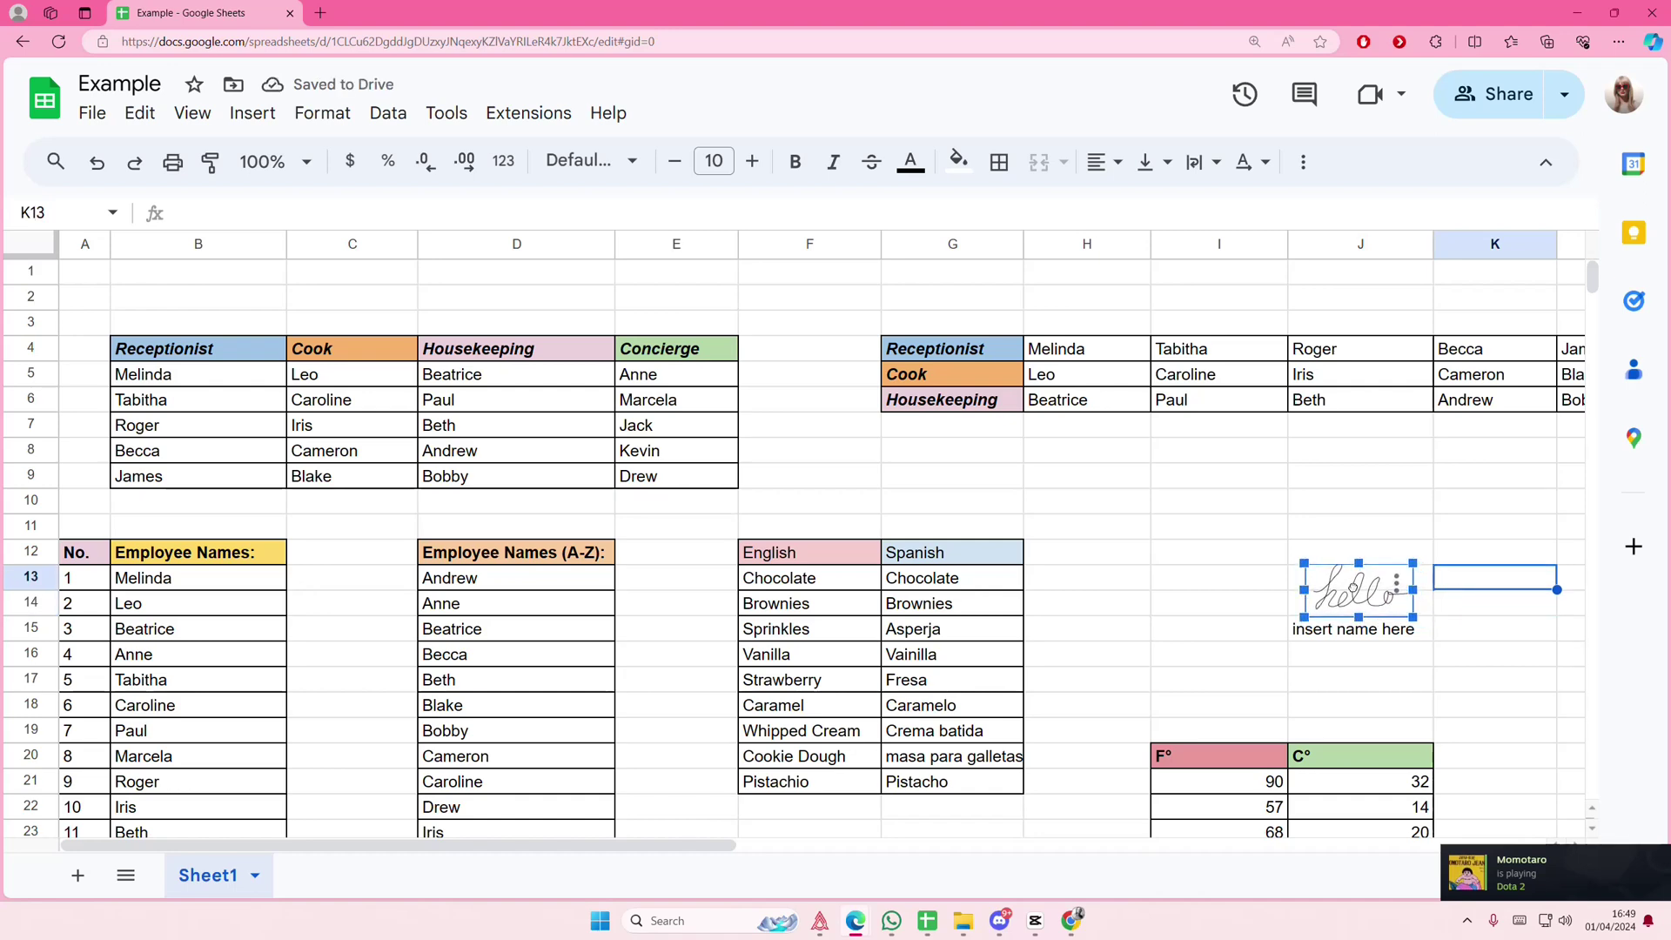
left_click(1449, 603)
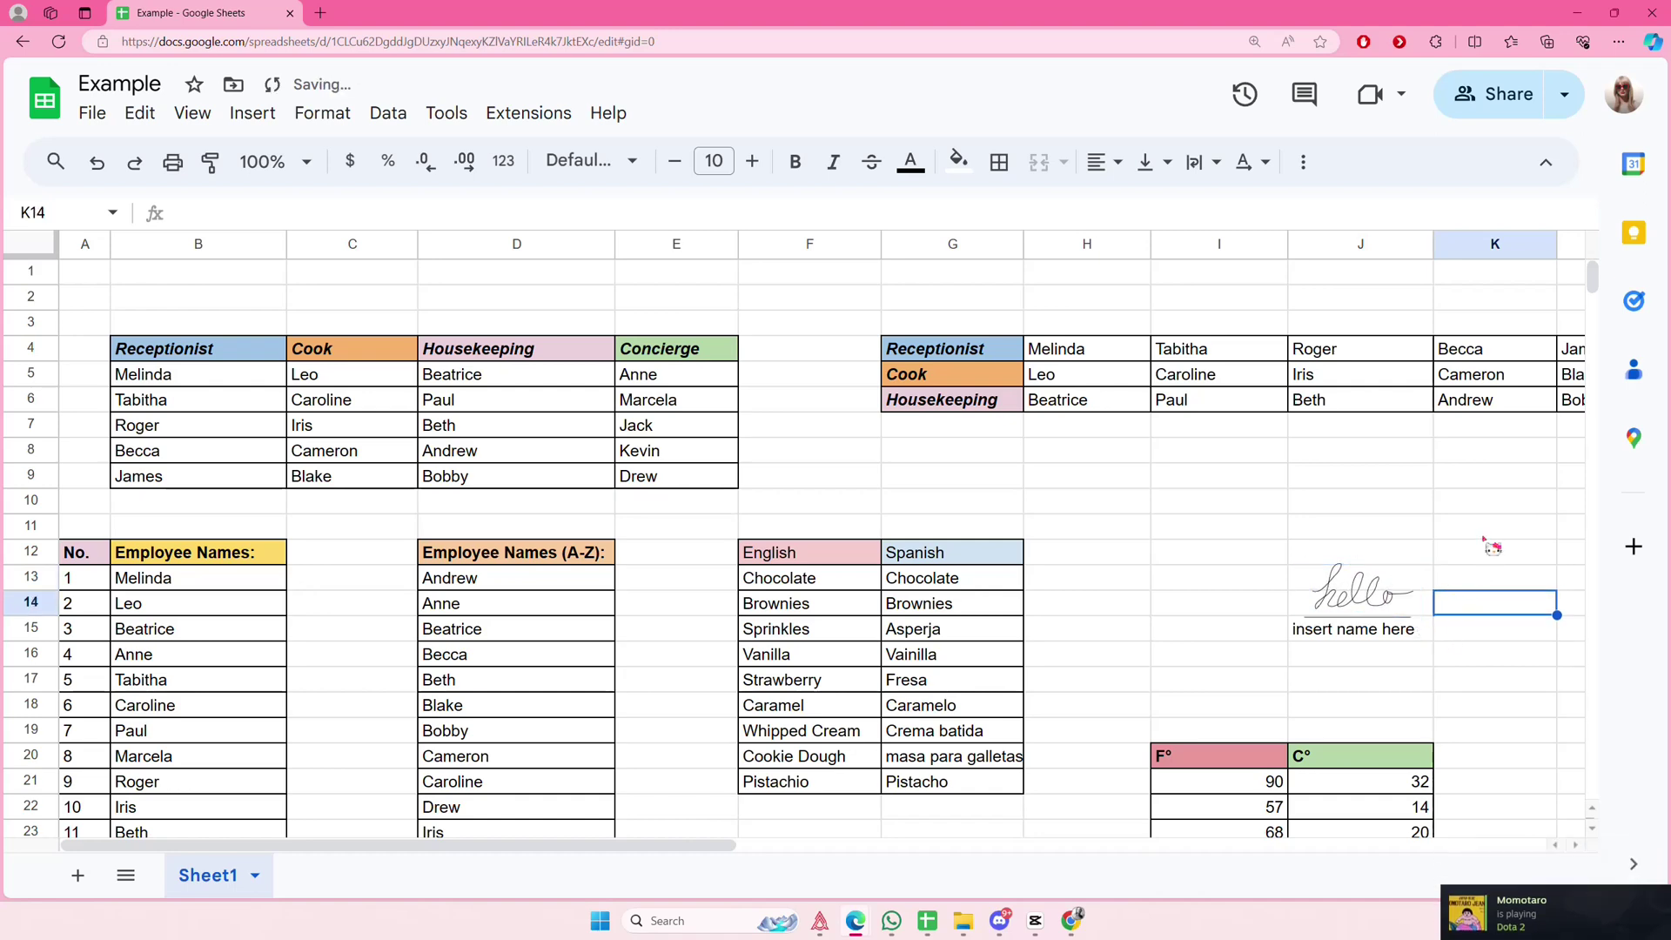
left_click(1365, 604)
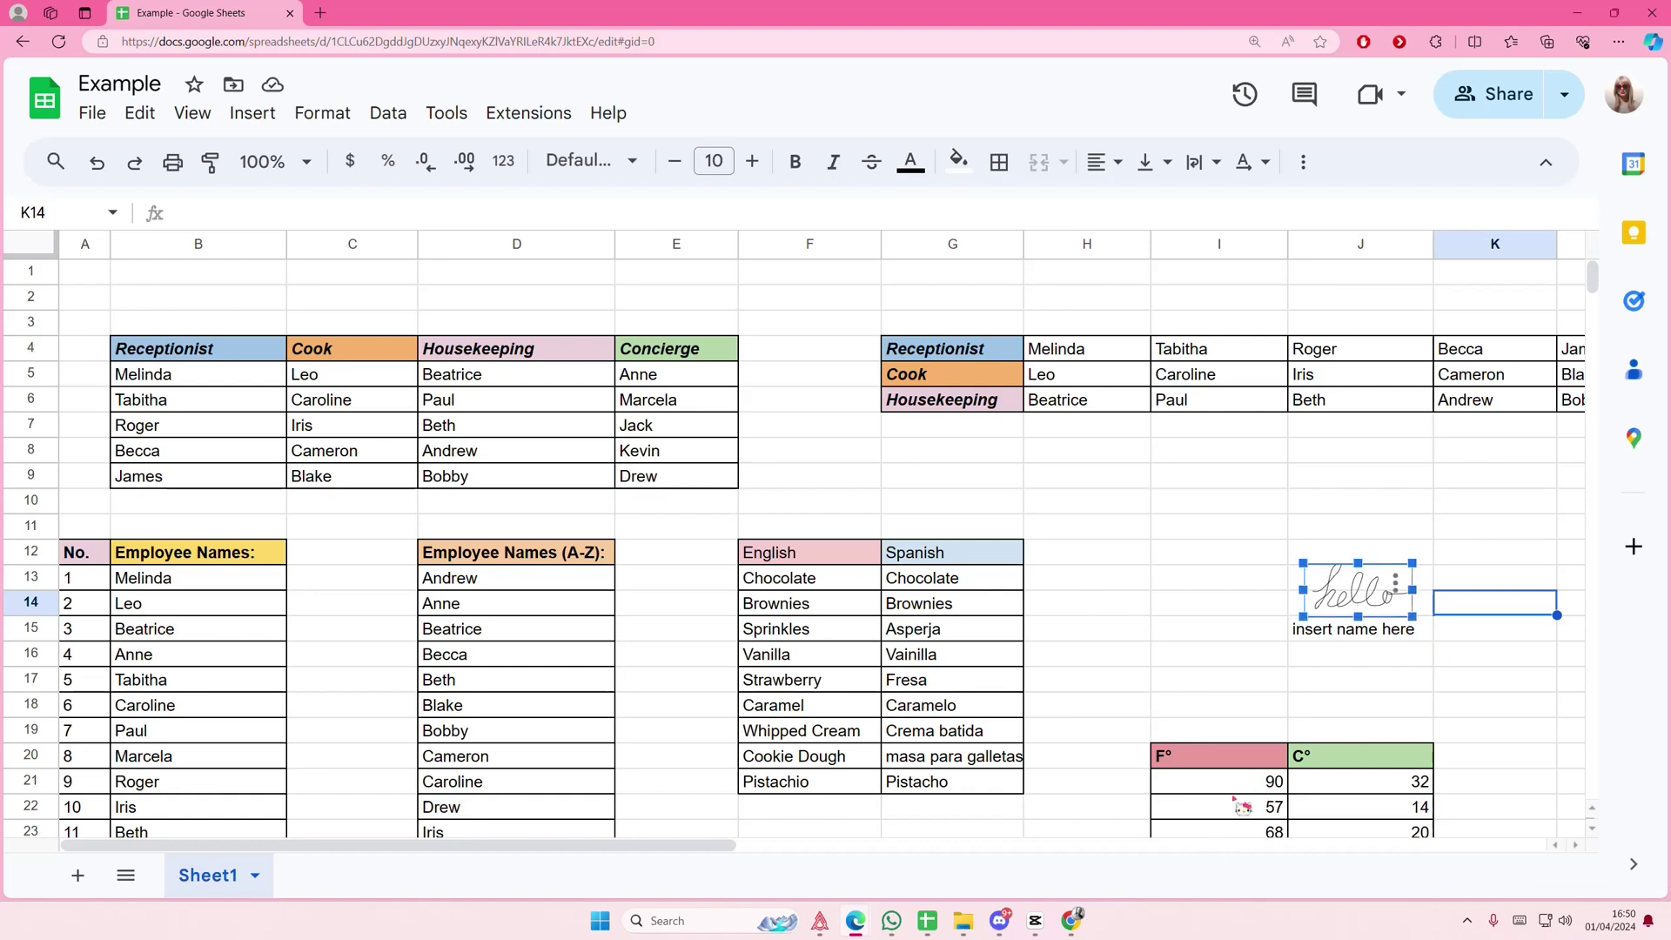
key("ctrl+plus")
key("ctrl+plus")
scroll(805, 826, "right", 1)
scroll(533, 827, "right", 5)
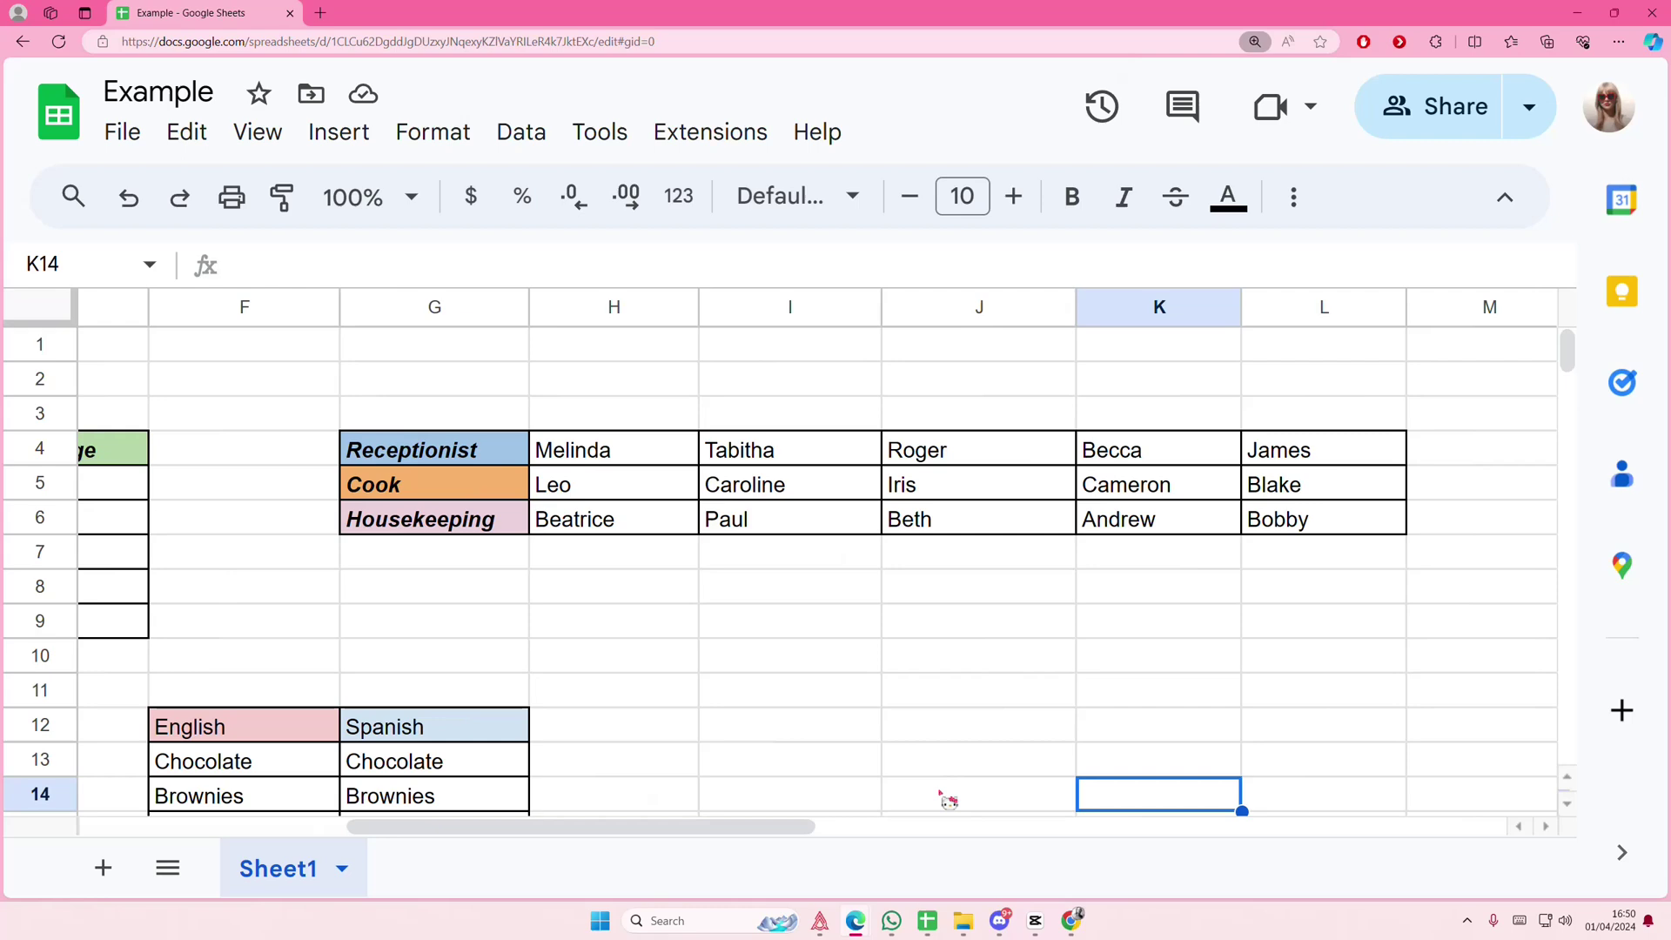
scroll(947, 796, "down", 5)
scroll(988, 775, "up", 2)
scroll(1081, 668, "up", 2)
Reopen the drawing, give hello a 2px and the underline a 3px line weight, and save.
left_click(1005, 521)
left_click(1131, 531)
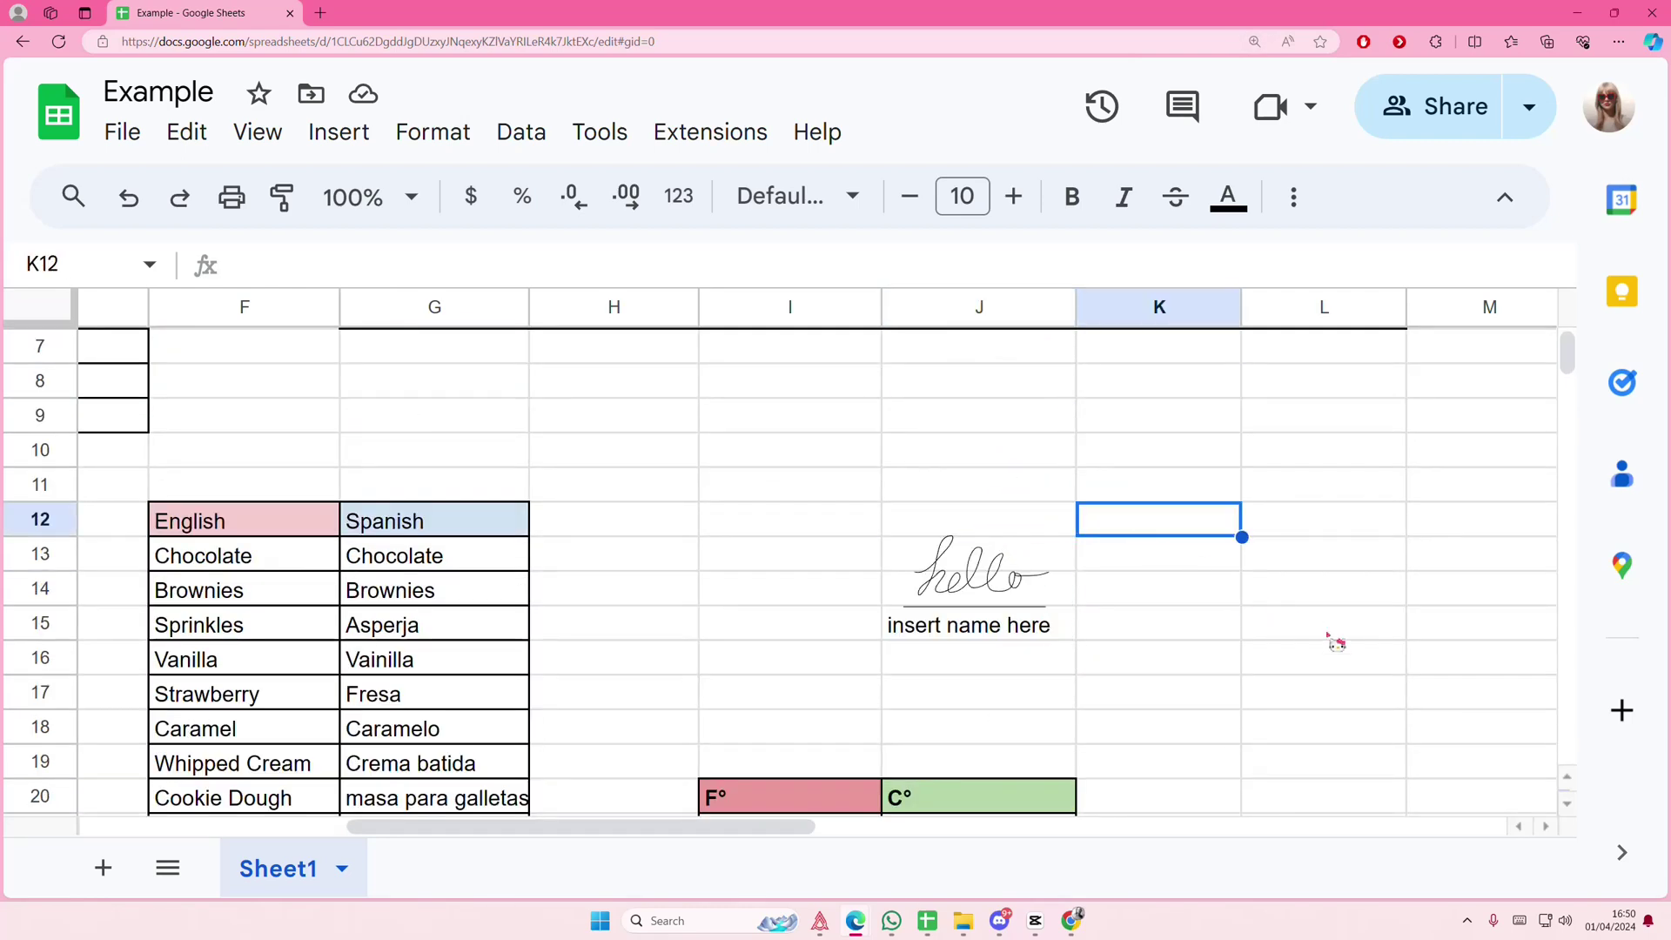
left_click(1008, 586)
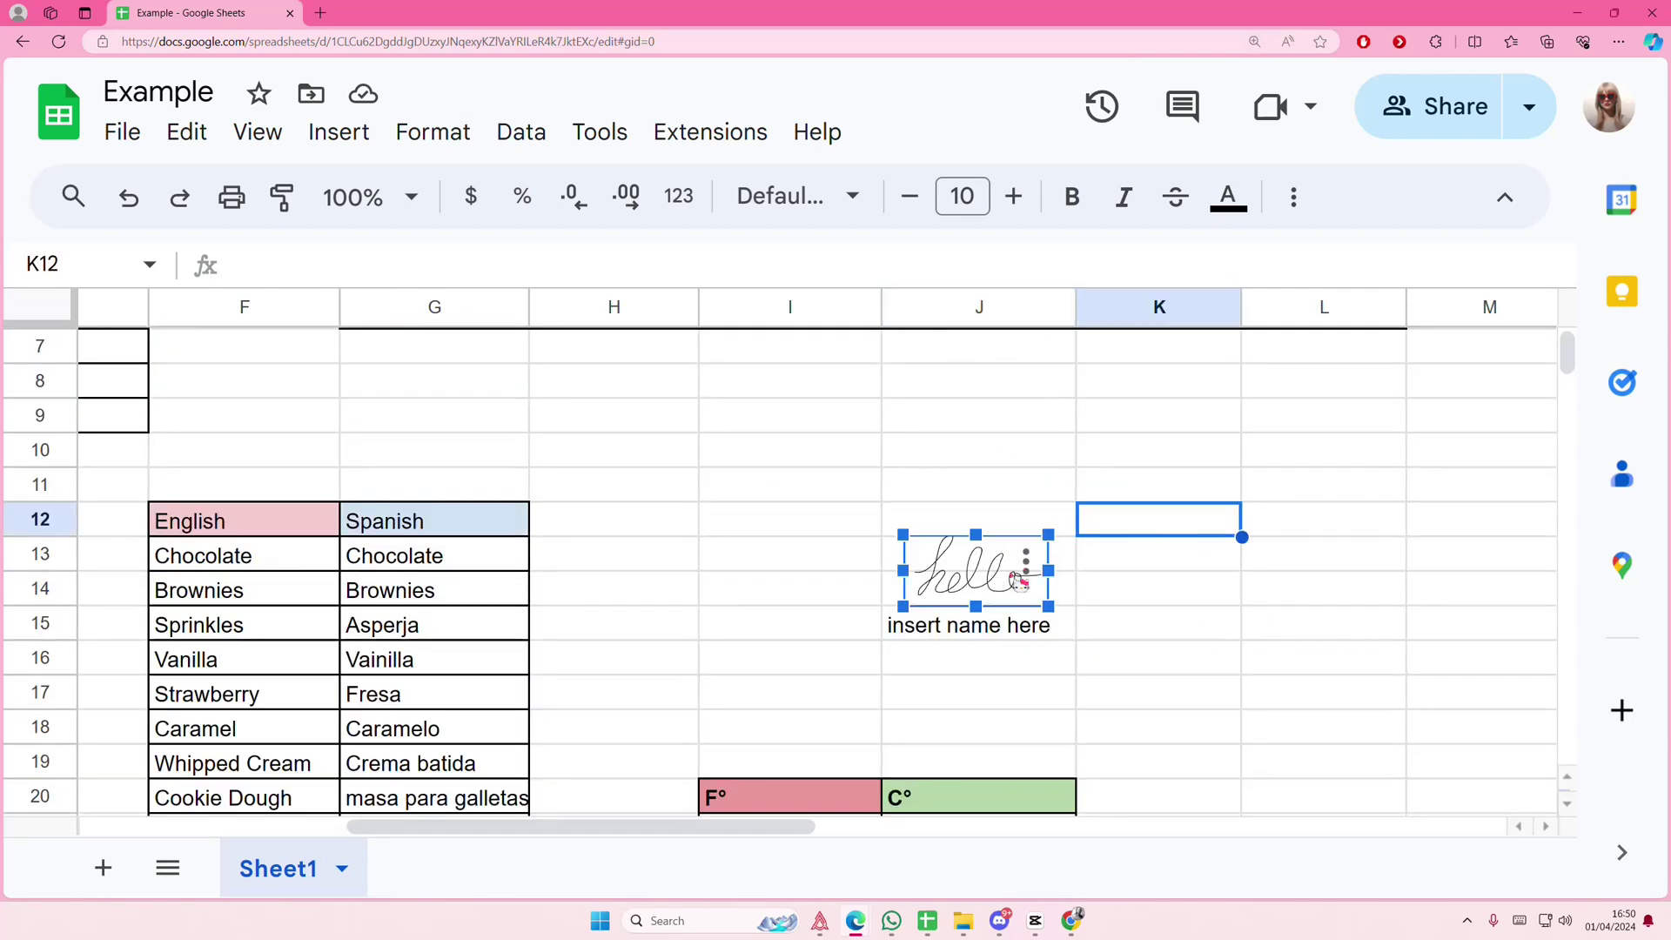
left_click(1026, 567)
left_click(1063, 609)
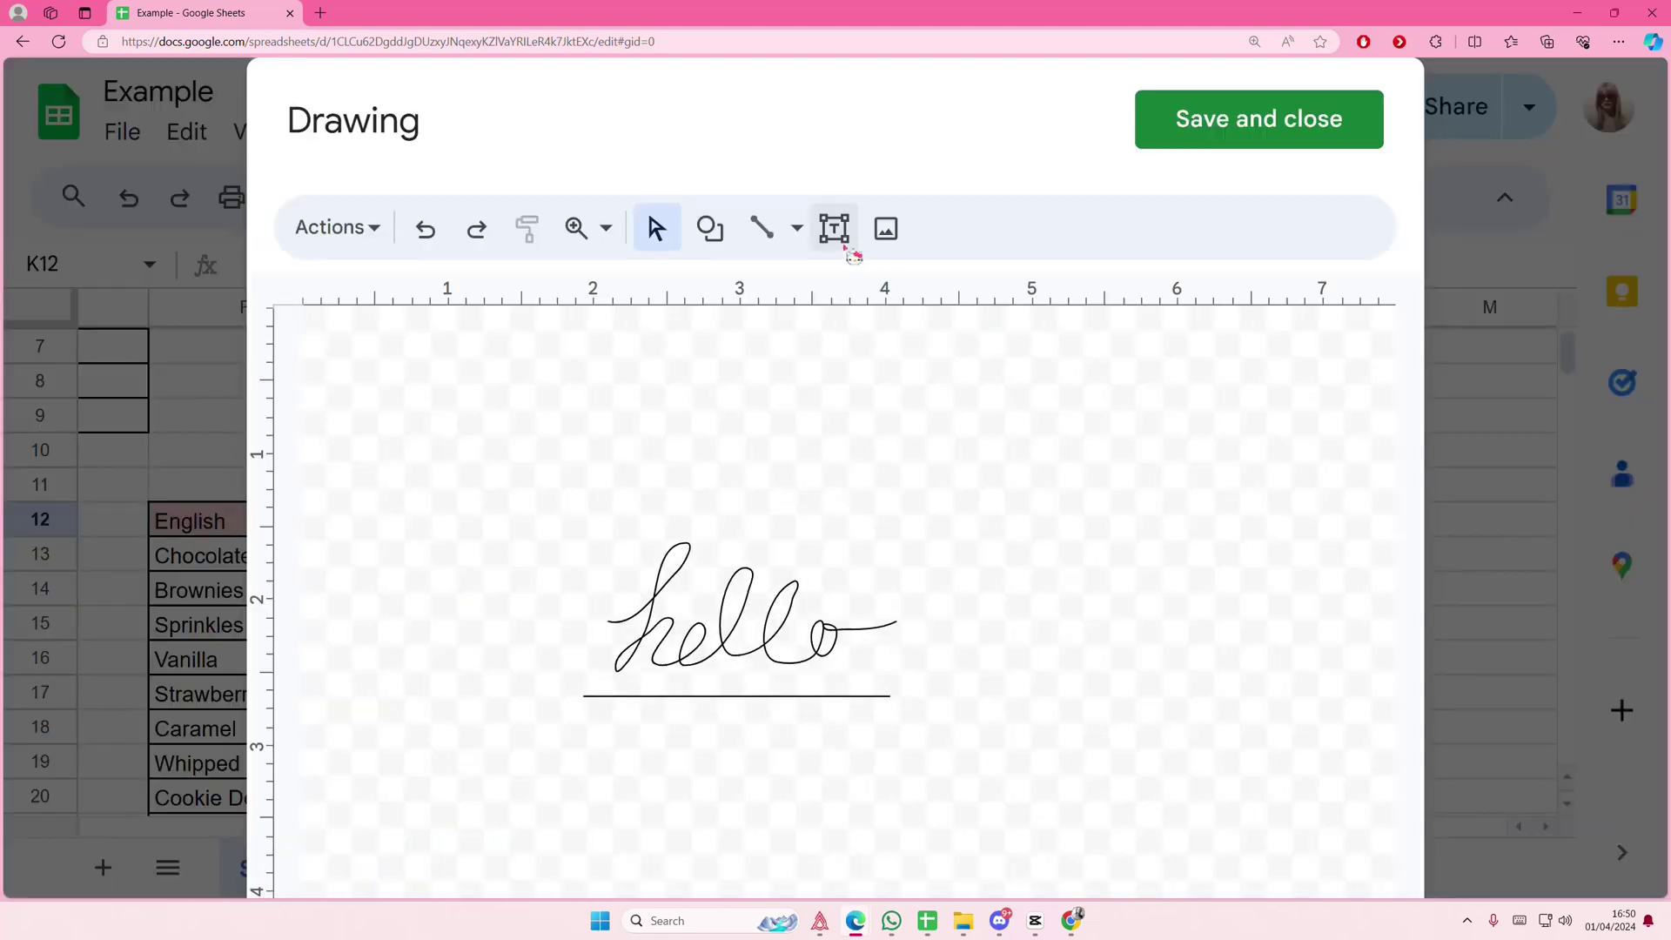
left_click(762, 570)
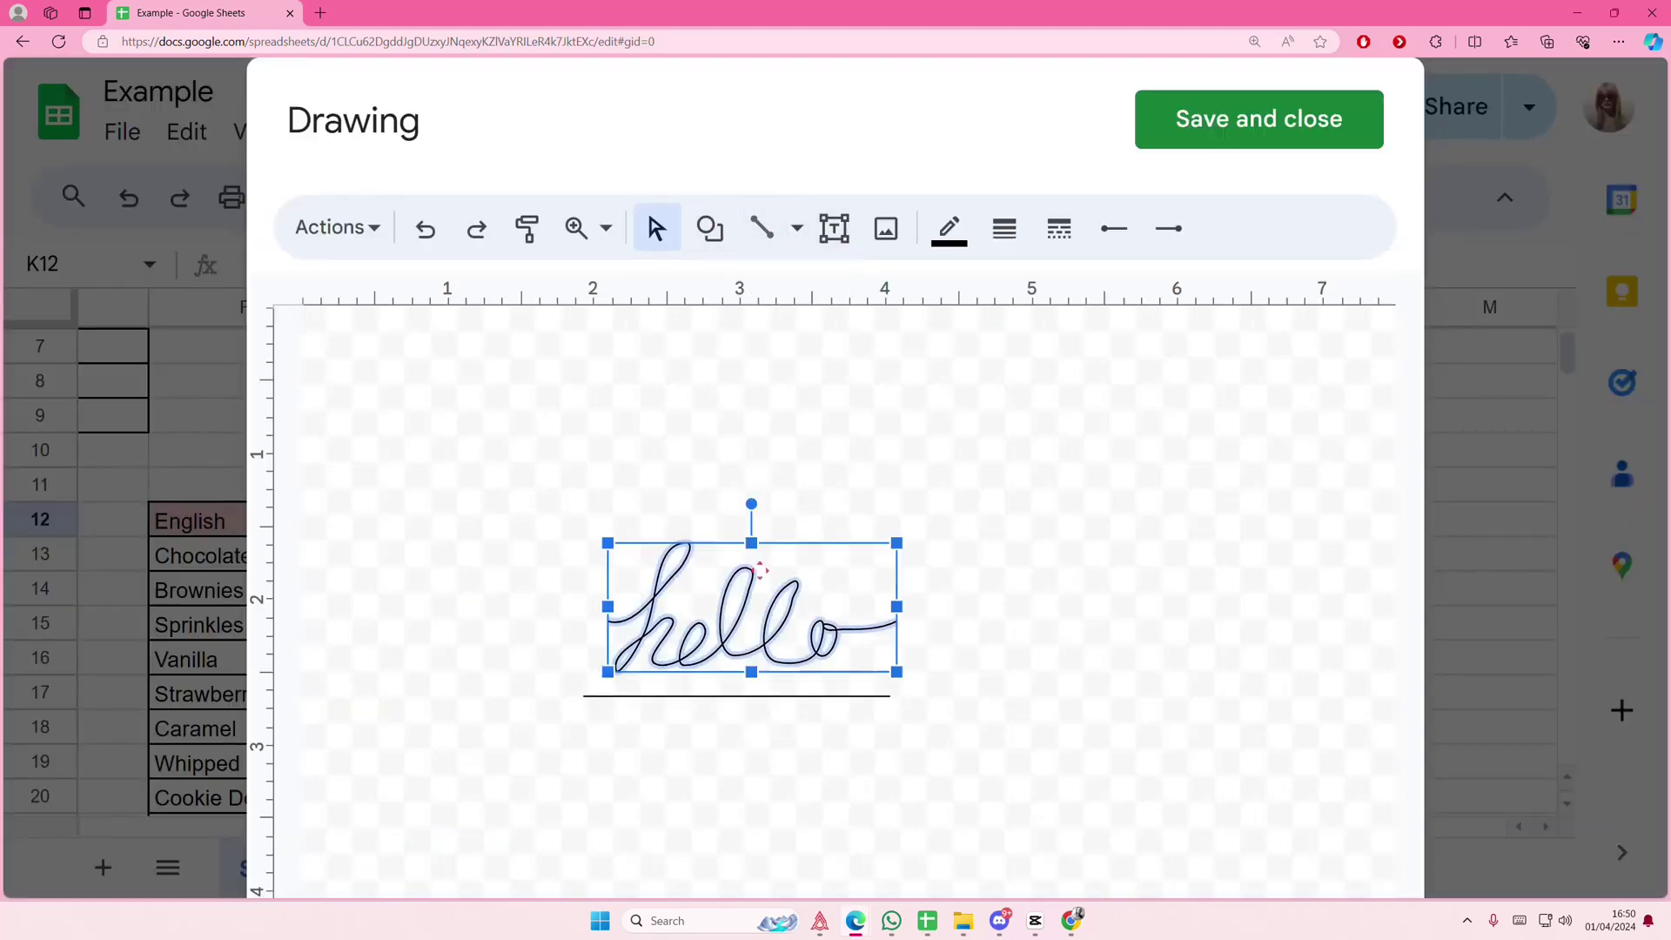
left_click(1004, 228)
left_click(1052, 337)
key("Tab")
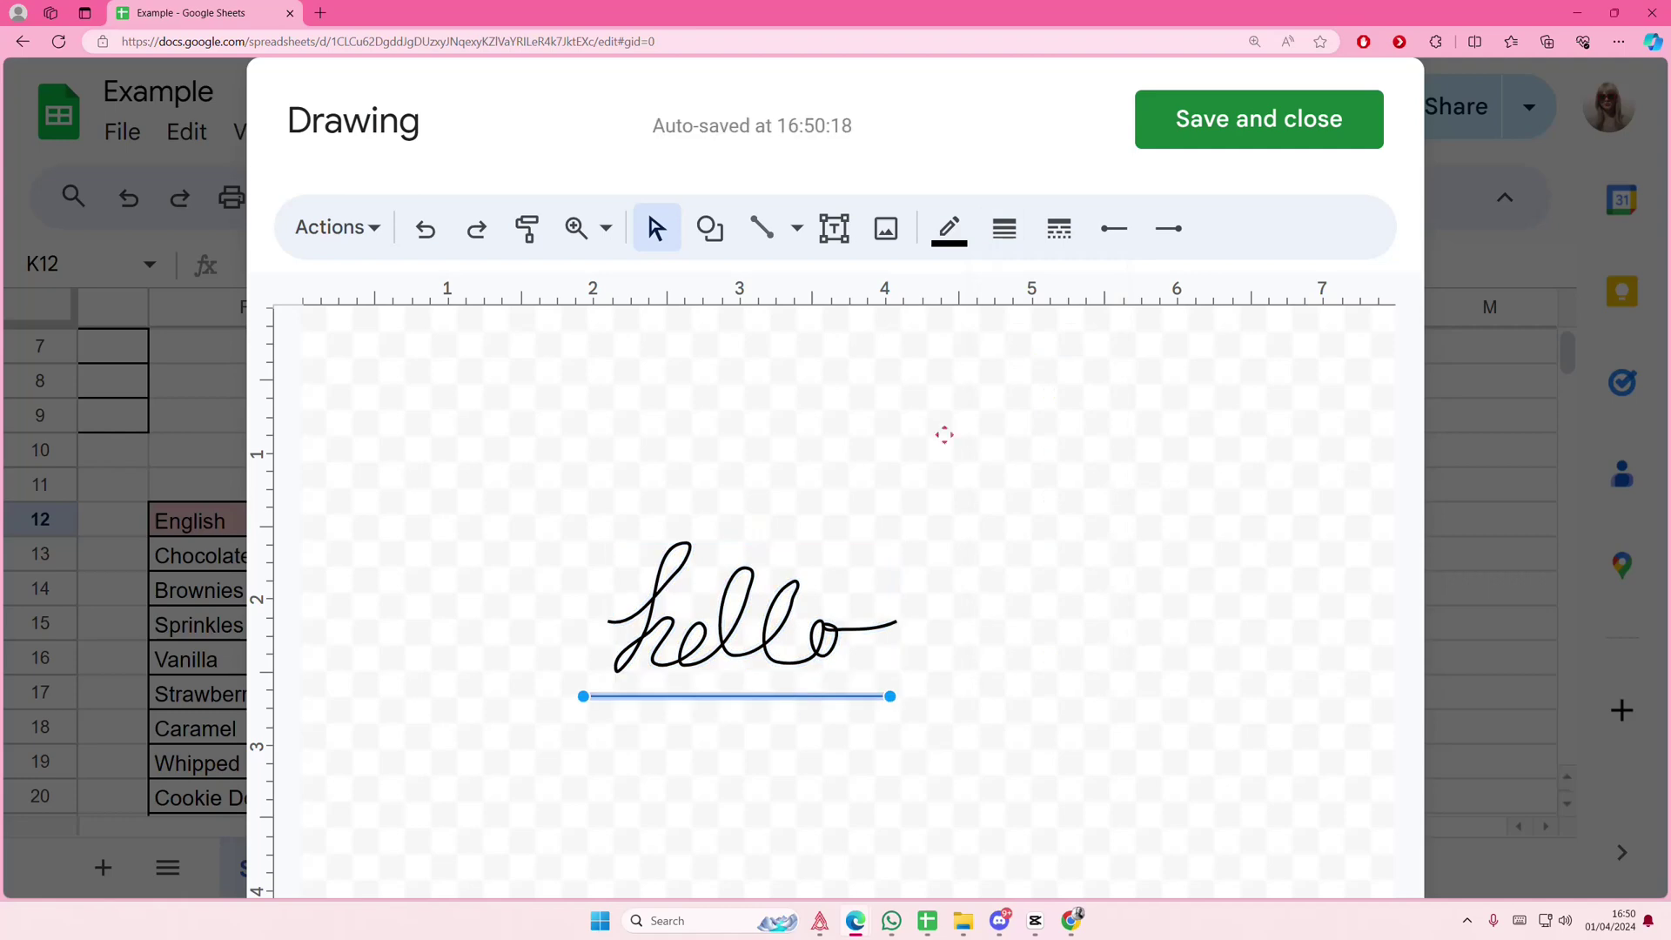
left_click(1004, 227)
left_click(1073, 395)
left_click(1231, 118)
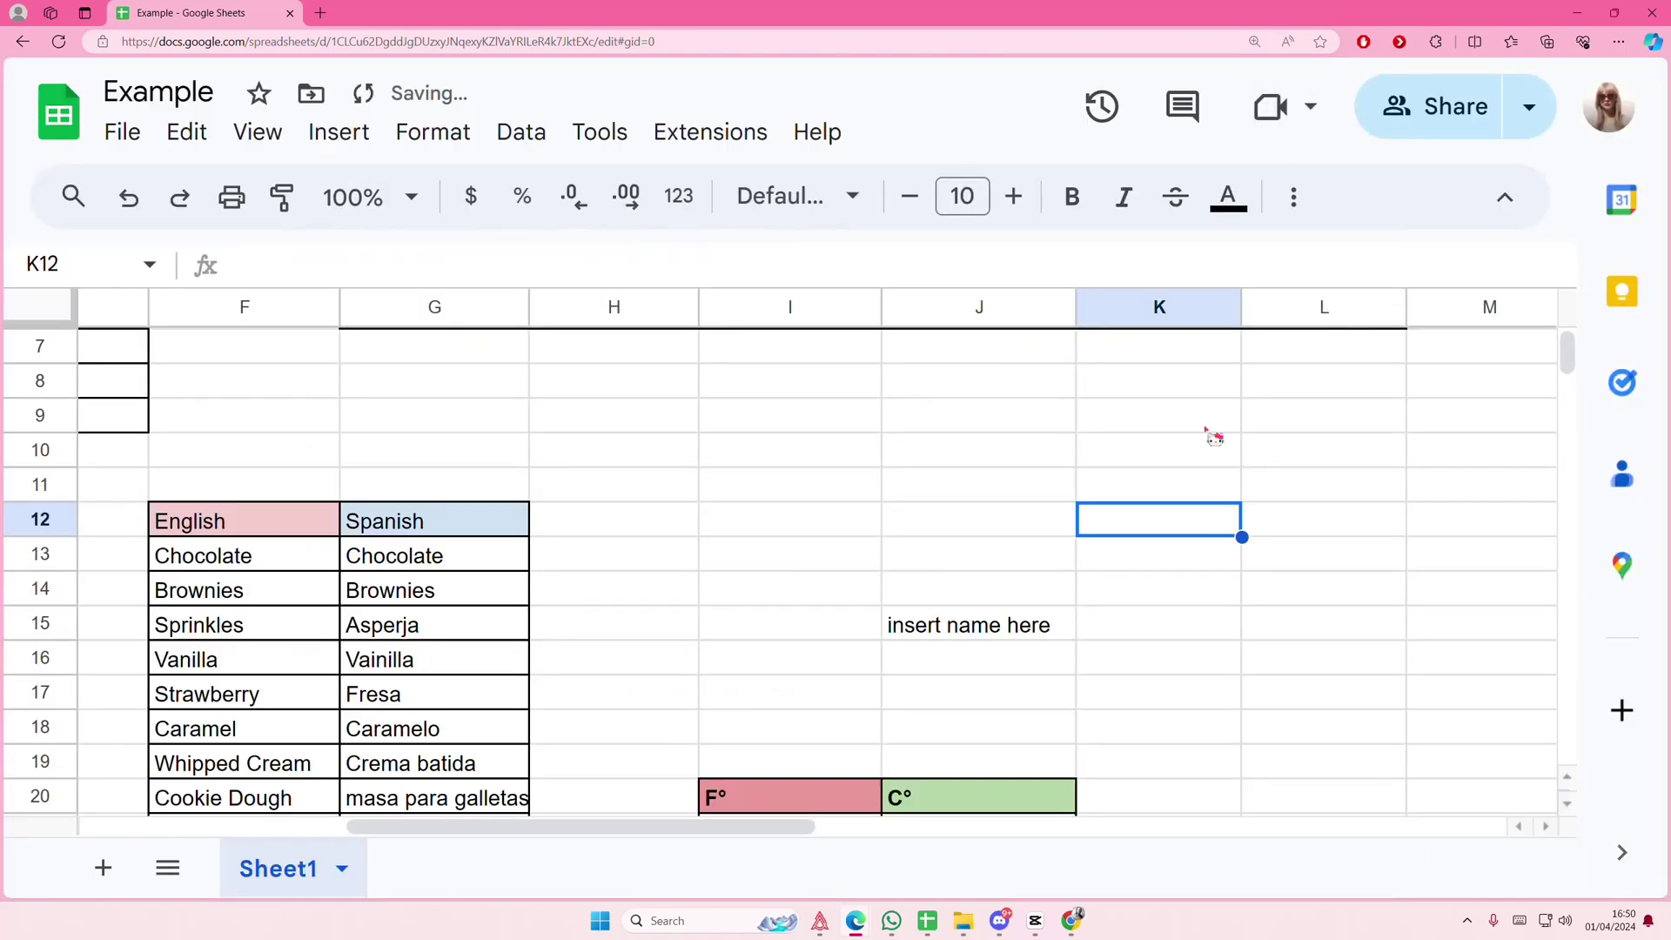
Shrink the drawing to sit just above the 'insert name here' cell.
left_click(1044, 457)
left_click(1101, 640)
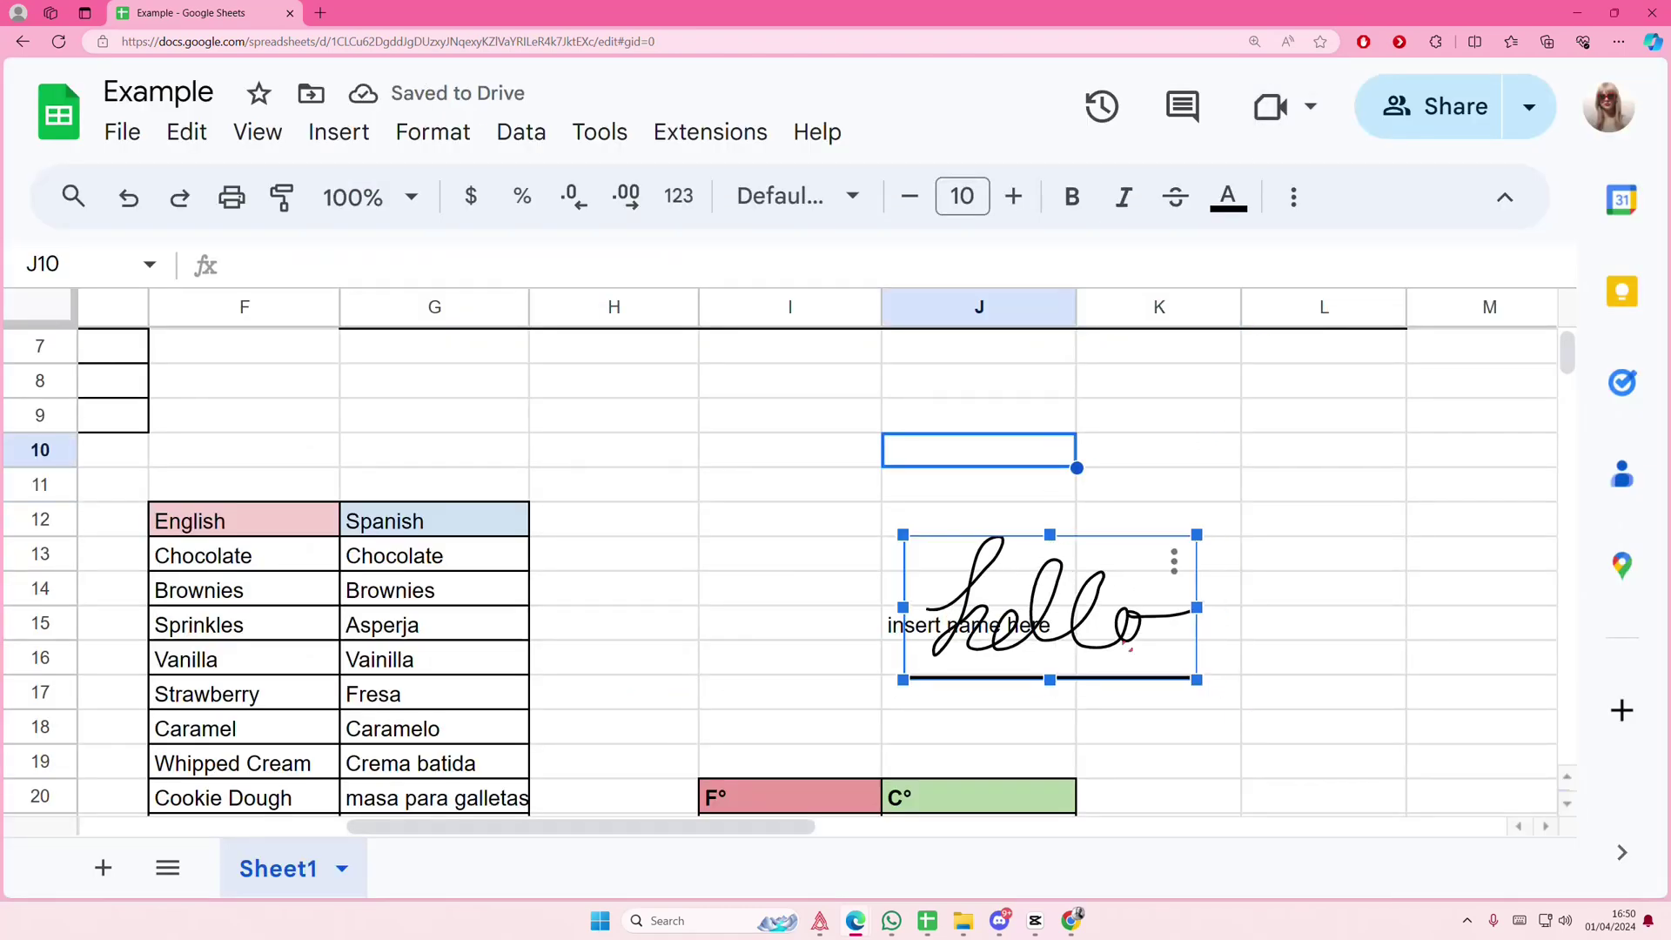
left_click(1126, 624)
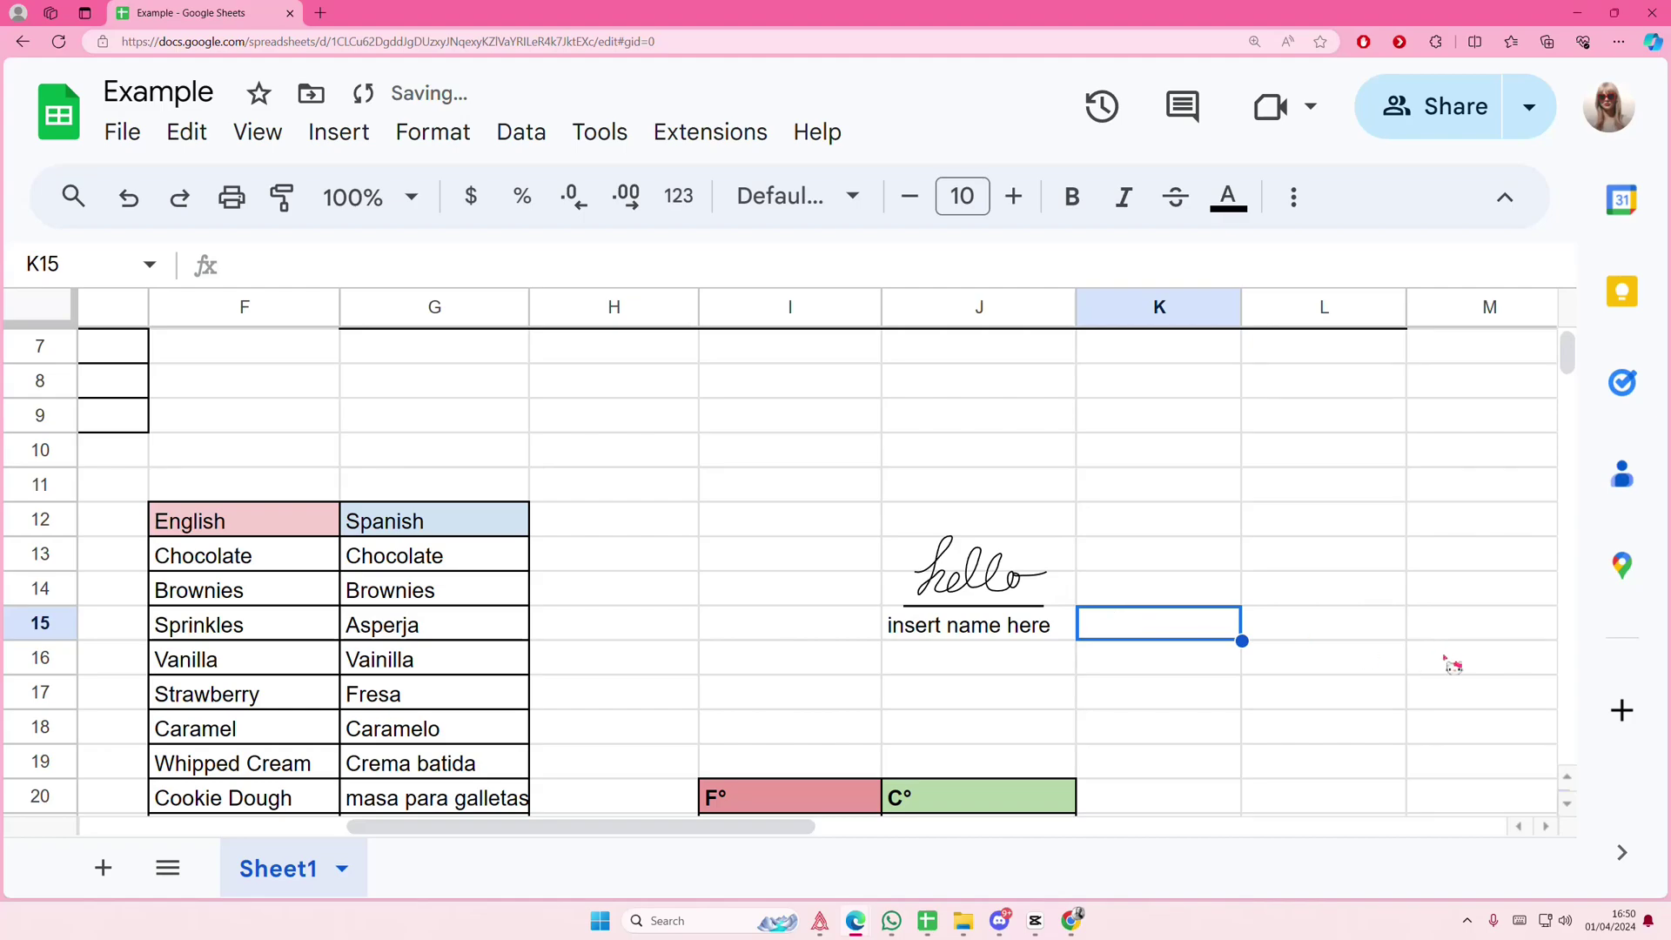